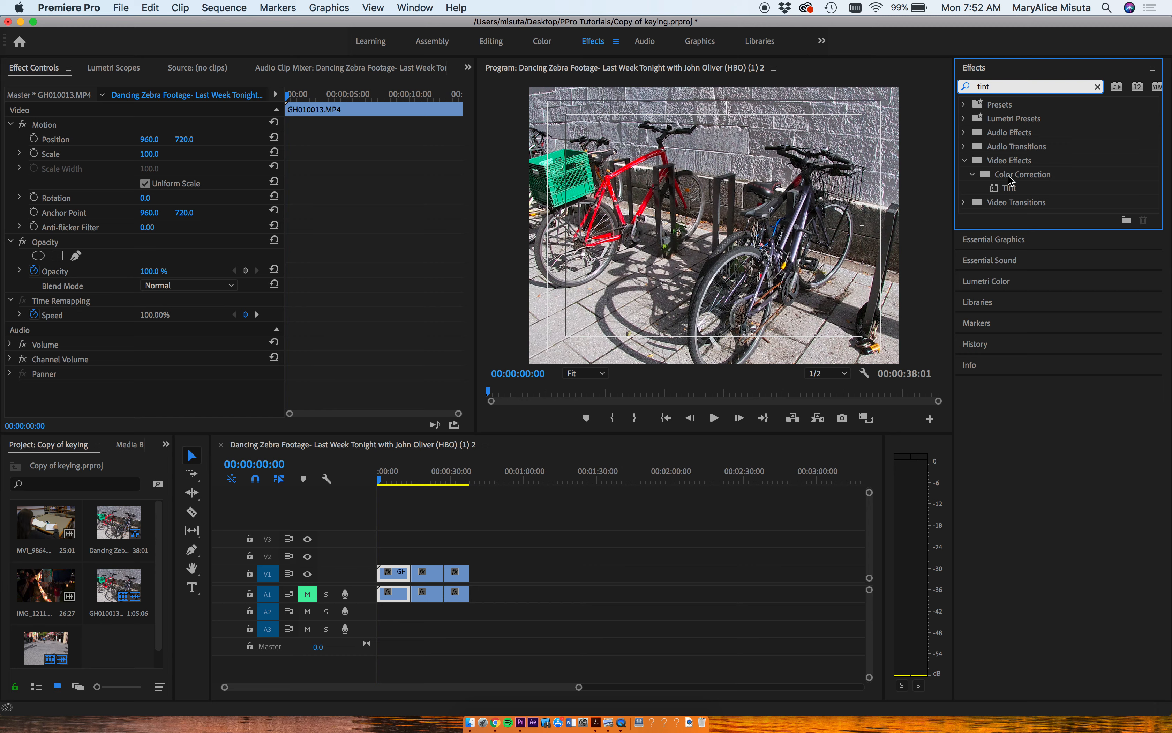
Step: Apply the Tint effect to the first timeline clip and keyframe Amount to Tint from 100% at 00:00:00:29 to 0% at 00:00:02:24
{"action": "left_click_drag", "start_coordinate": [998, 193], "coordinate": [396, 576]}
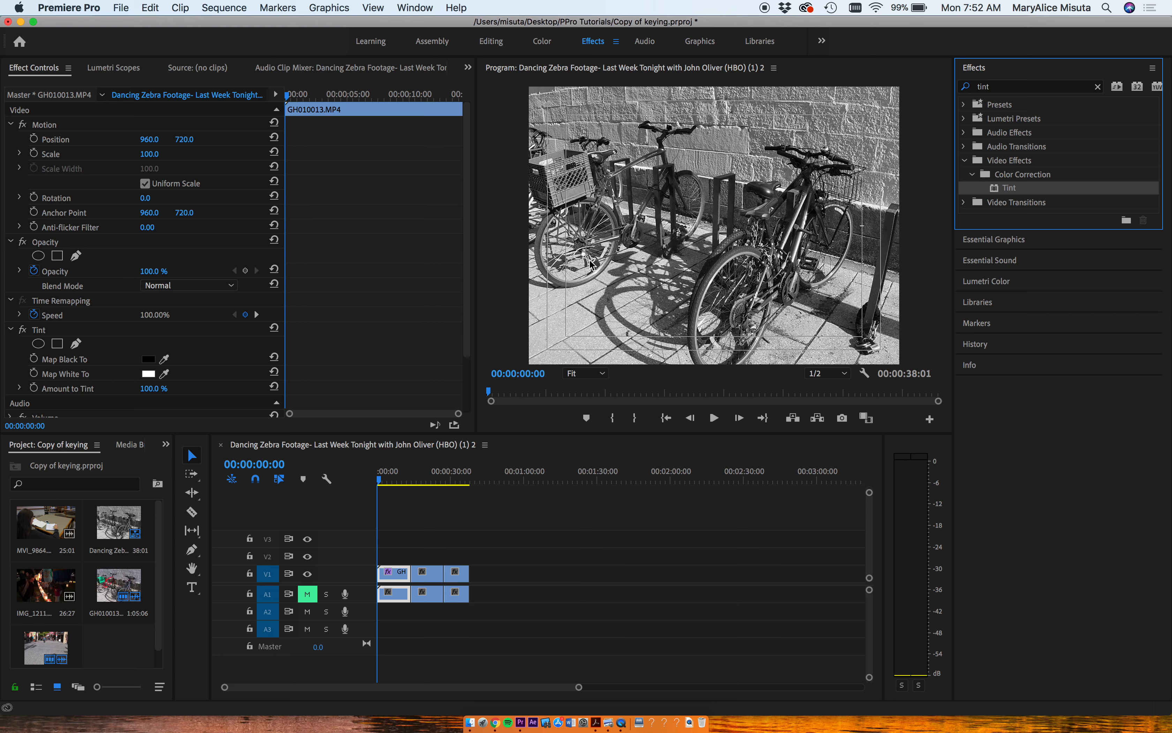
{"action": "left_click", "coordinate": [290, 101]}
{"action": "left_click_drag", "start_coordinate": [290, 101], "coordinate": [301, 103]}
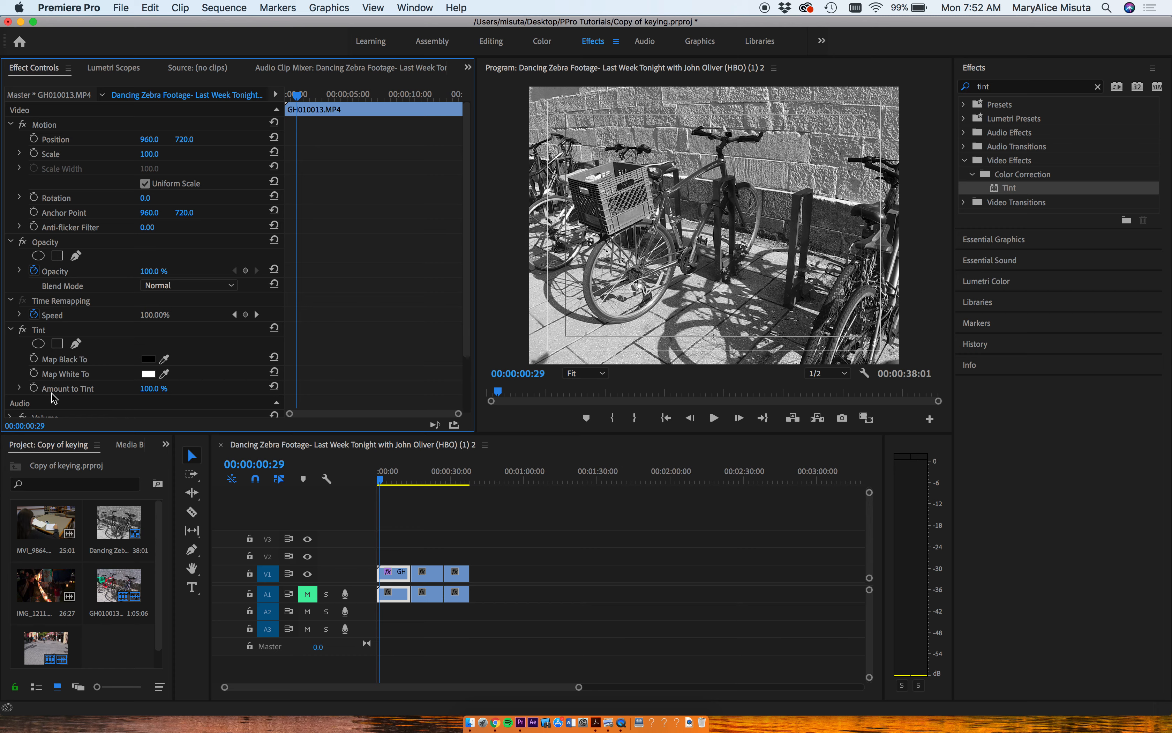
{"action": "left_click", "coordinate": [33, 388]}
{"action": "left_click_drag", "start_coordinate": [299, 111], "coordinate": [322, 104]}
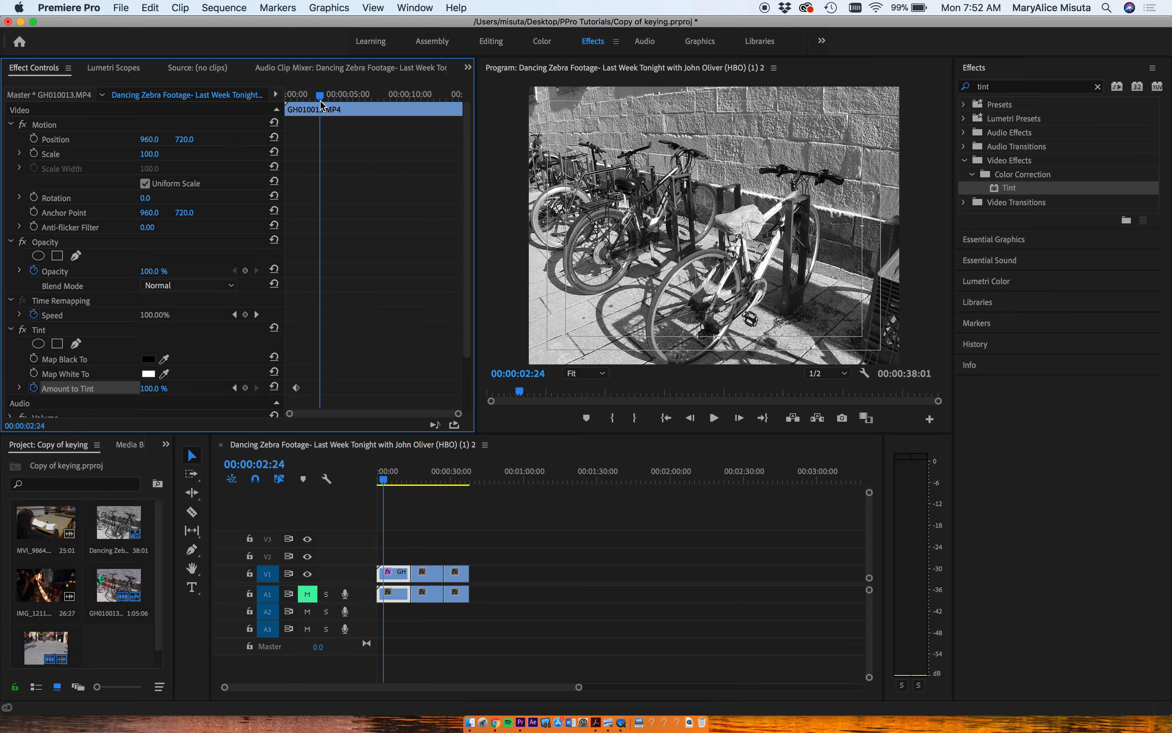
{"action": "left_click_drag", "start_coordinate": [154, 389], "coordinate": [58, 388]}
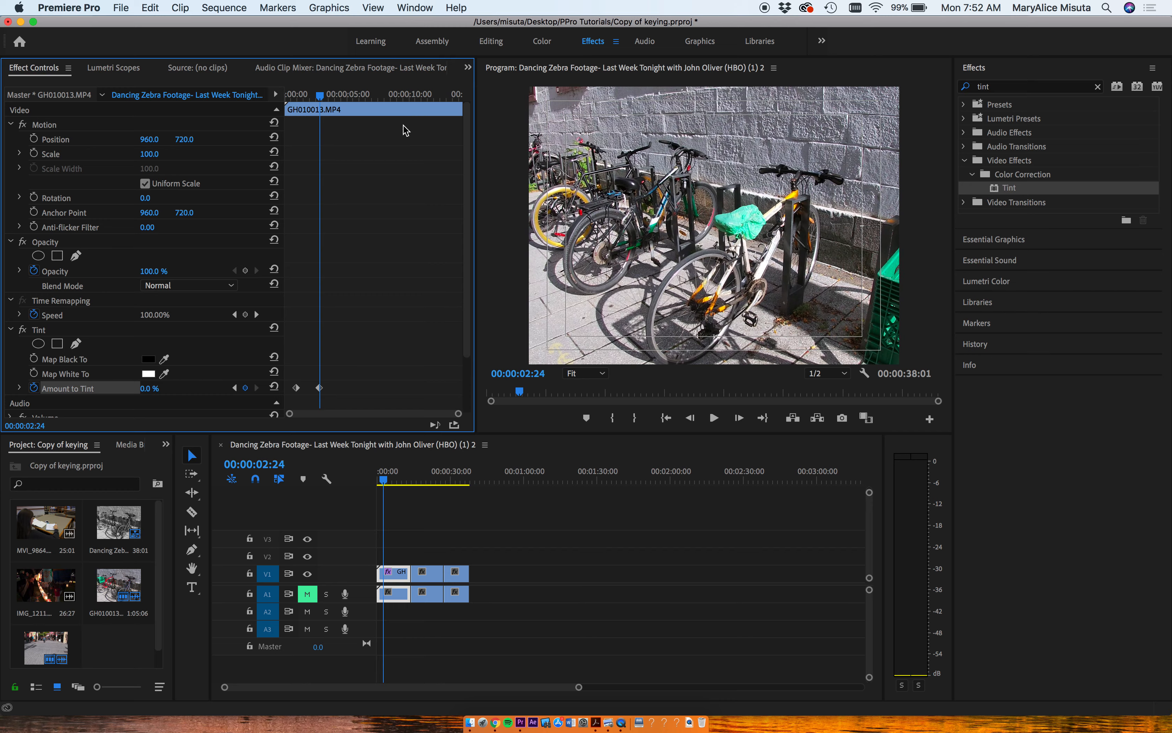
Step: Play the sequence from its start to preview the animated tint on the first clip
{"action": "left_click_drag", "start_coordinate": [319, 97], "coordinate": [284, 101]}
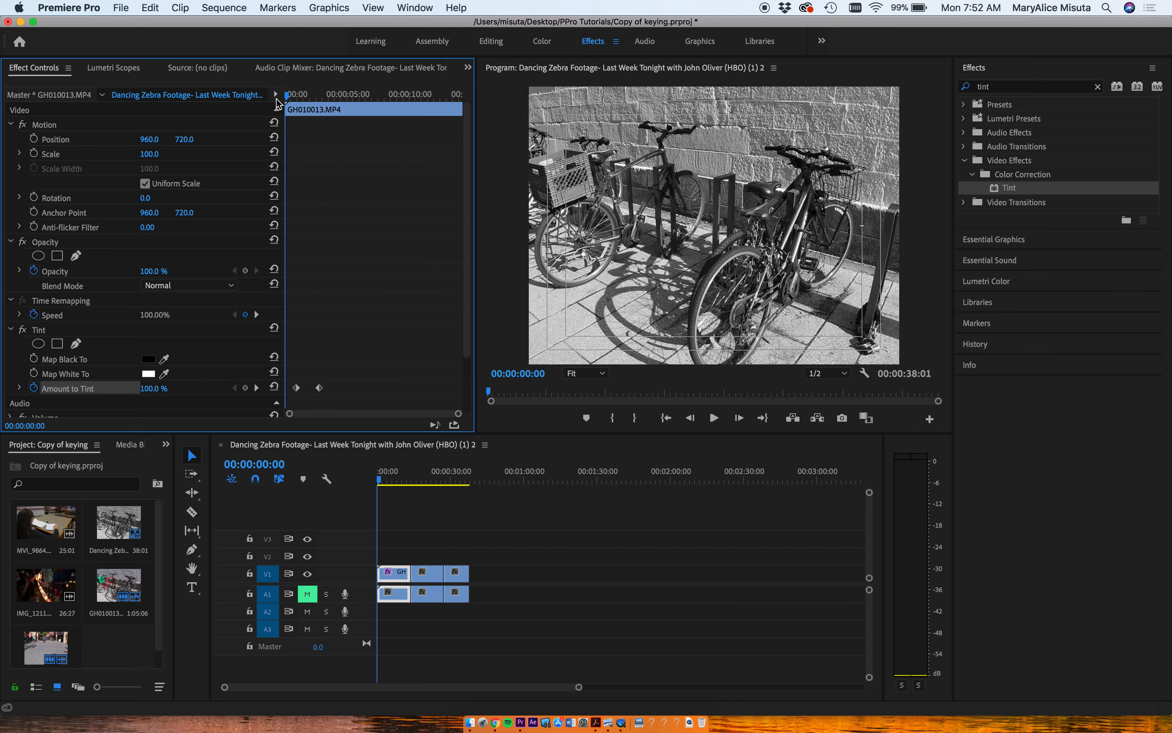
{"action": "key", "text": "space"}
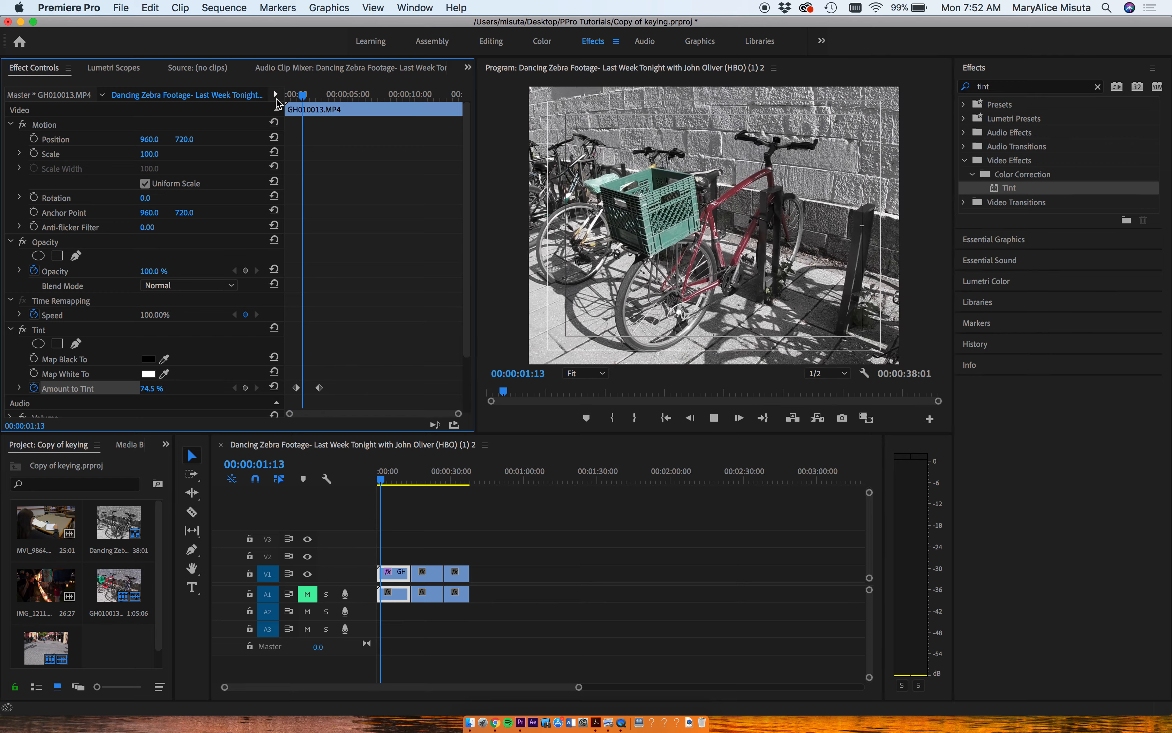
{"action": "key", "text": "space"}
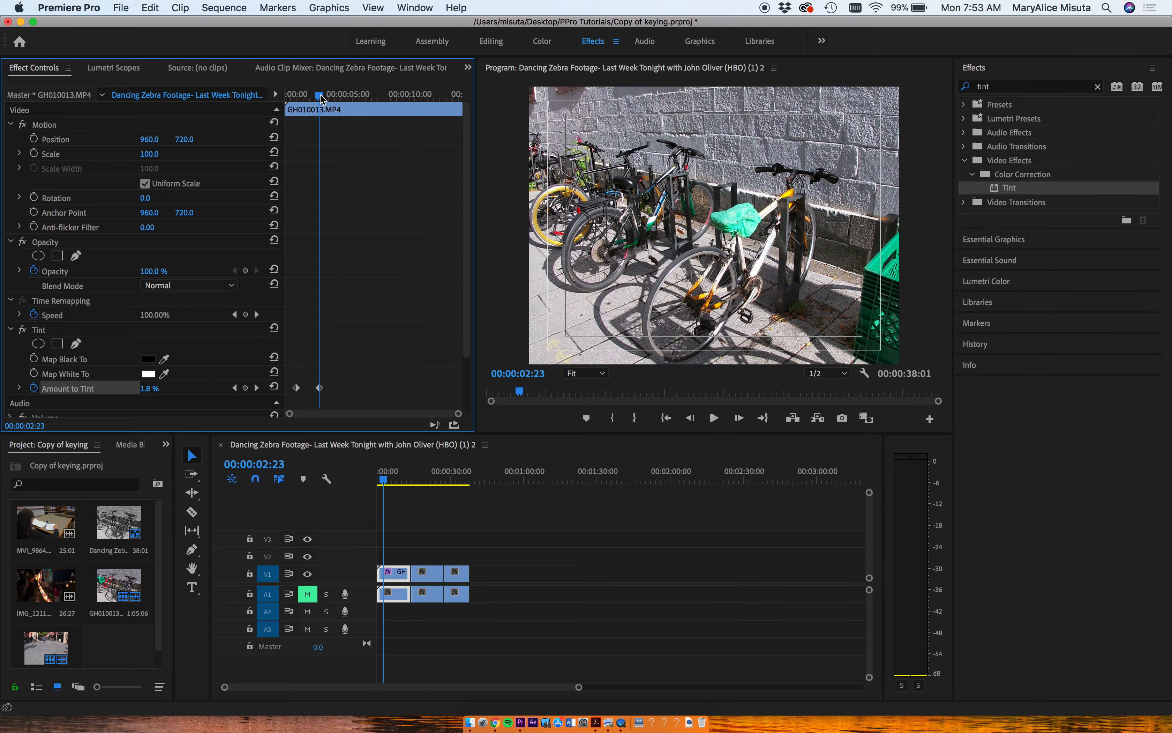
Step: At the start of the clip, set the Tint effect's Map Black To to red and Map White To to blue 4983C7
{"action": "left_click_drag", "start_coordinate": [321, 97], "coordinate": [286, 97]}
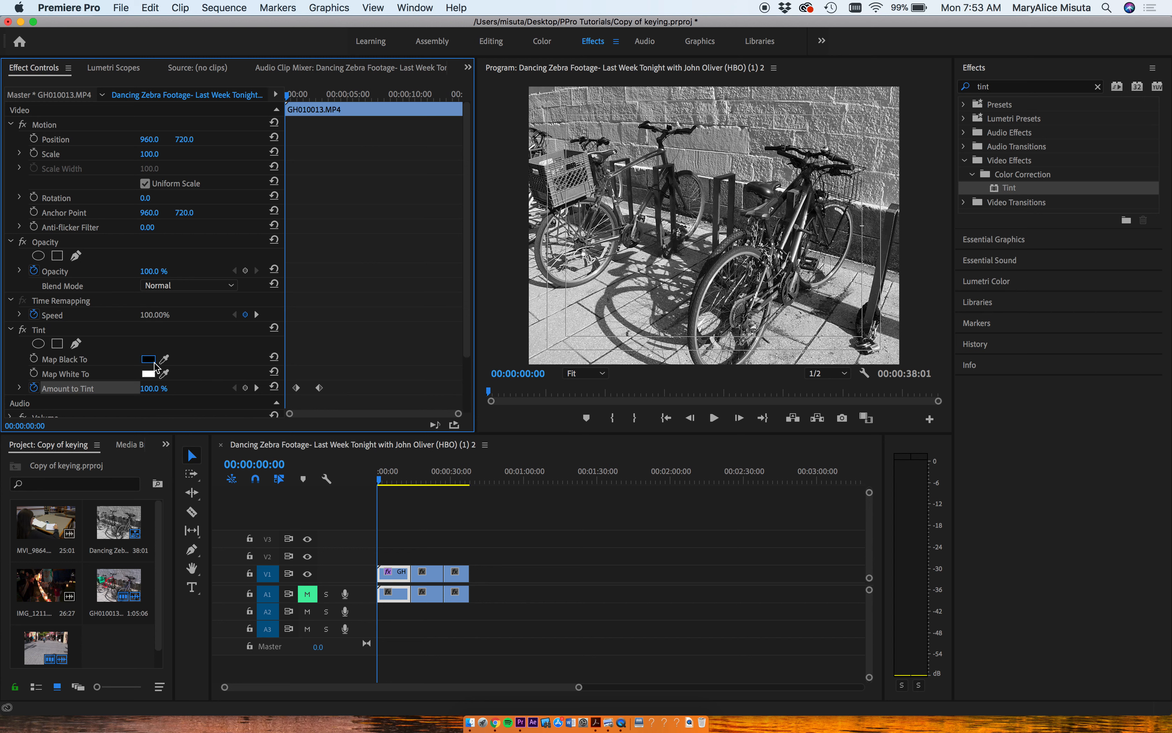
{"action": "left_click", "coordinate": [154, 362]}
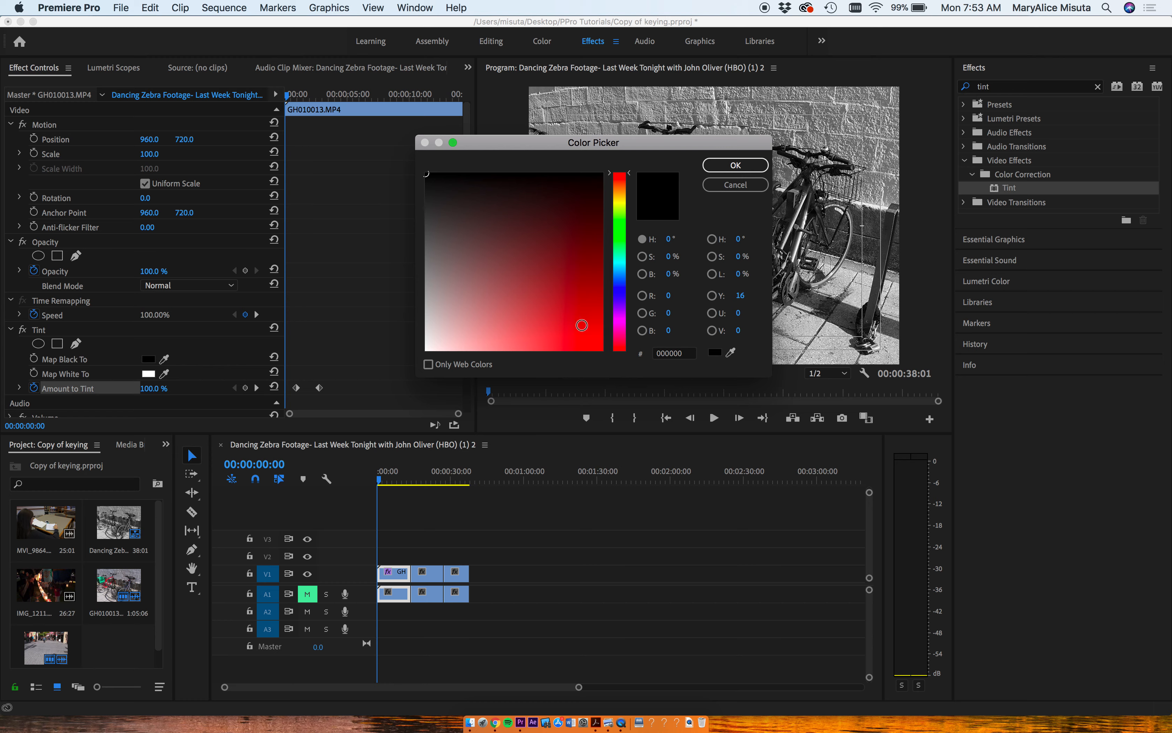
{"action": "left_click", "coordinate": [580, 323]}
{"action": "left_click", "coordinate": [750, 167]}
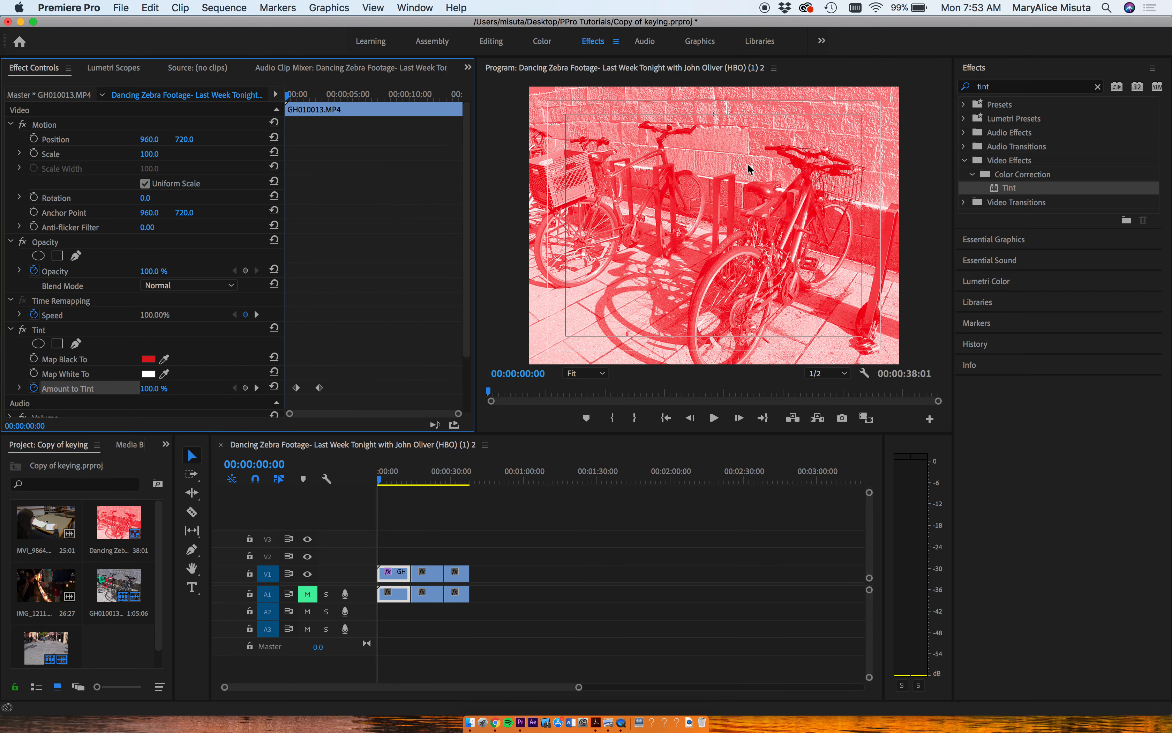
{"action": "left_click", "coordinate": [148, 374]}
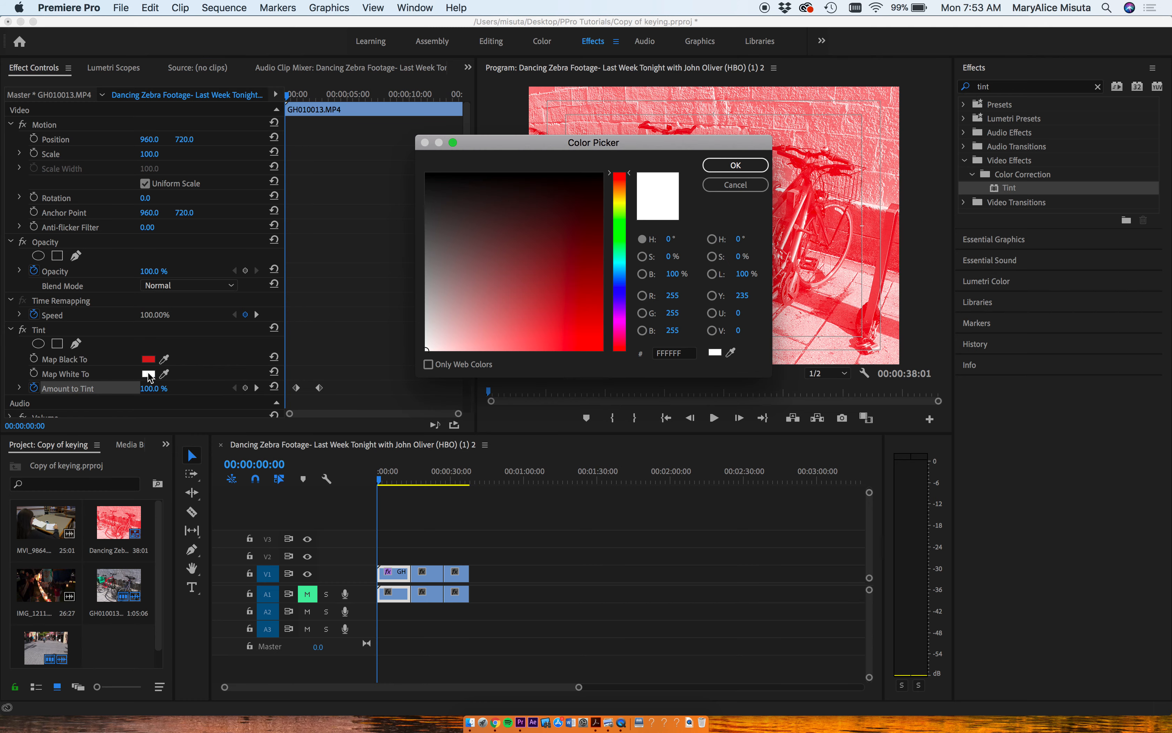
{"action": "left_click", "coordinate": [620, 277]}
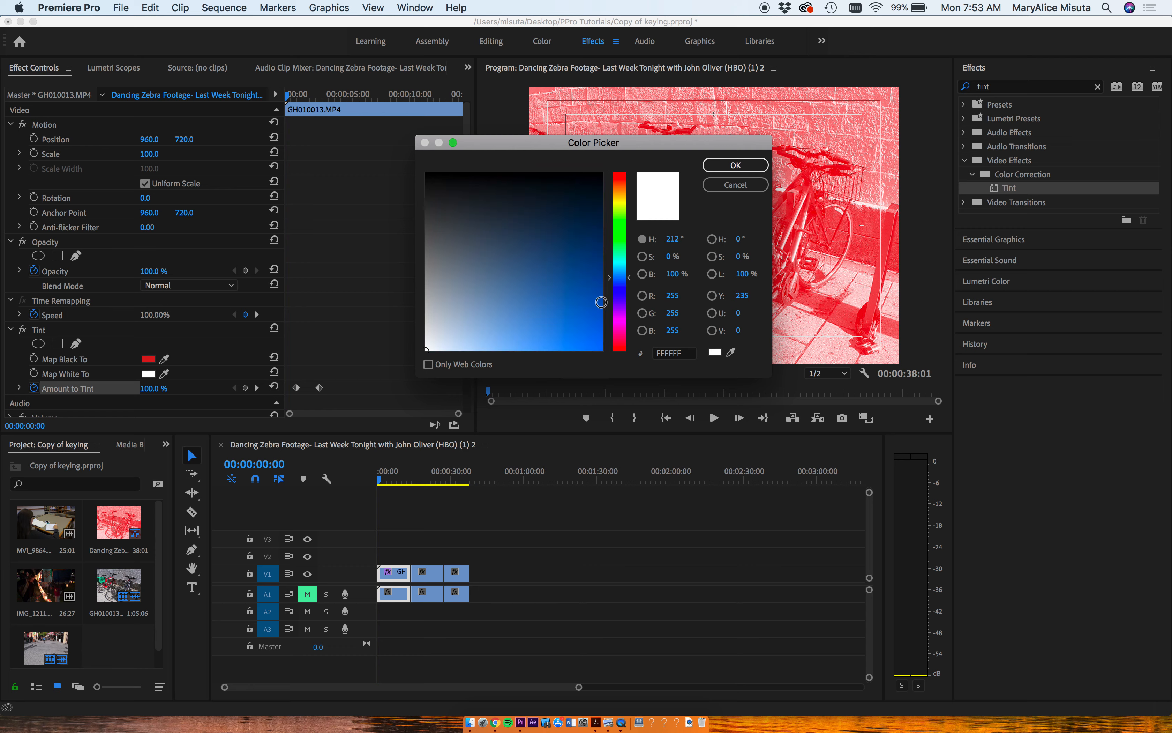
{"action": "left_click", "coordinate": [536, 316]}
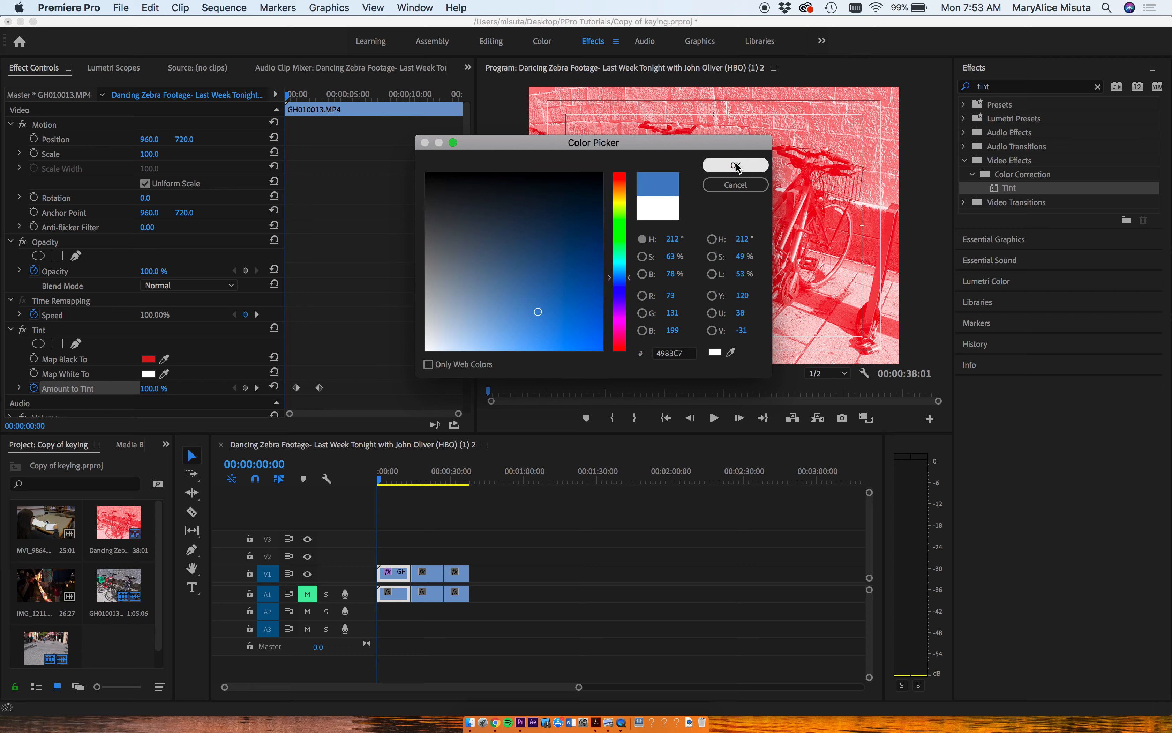
{"action": "left_click", "coordinate": [737, 164]}
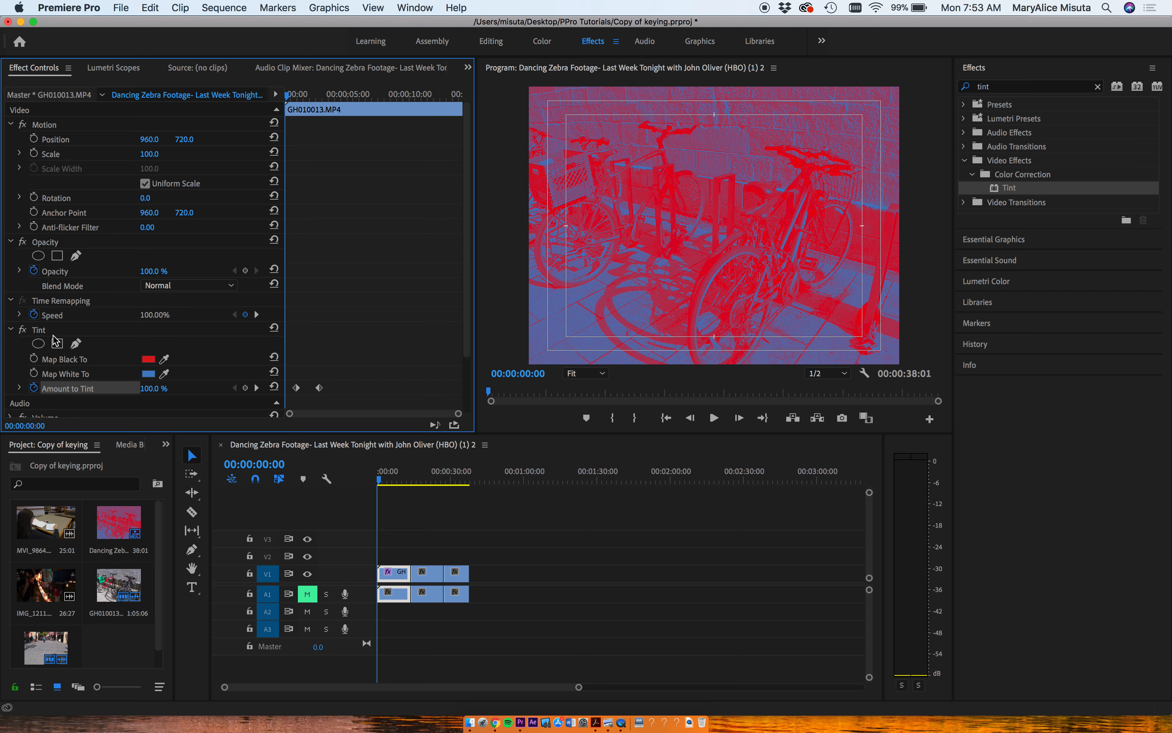
Step: Switch the Tint effect off and back on to compare the image, and delete the effect from the clip
{"action": "left_click", "coordinate": [22, 330]}
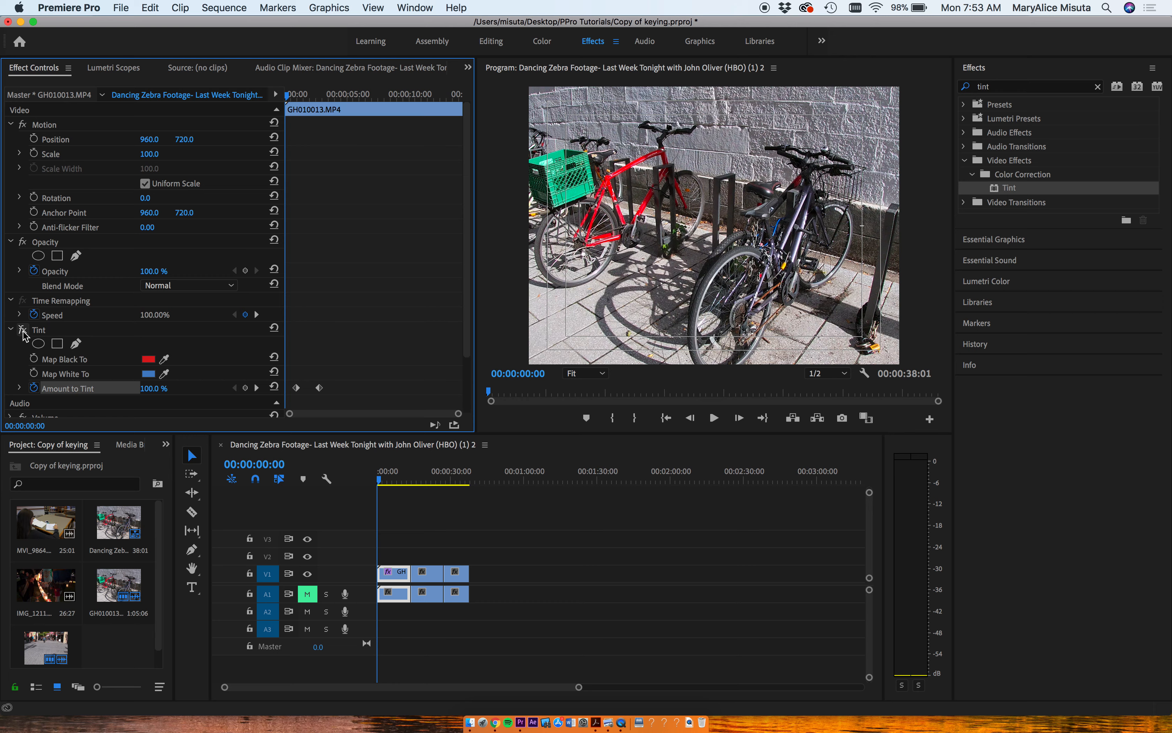
{"action": "left_click", "coordinate": [23, 331]}
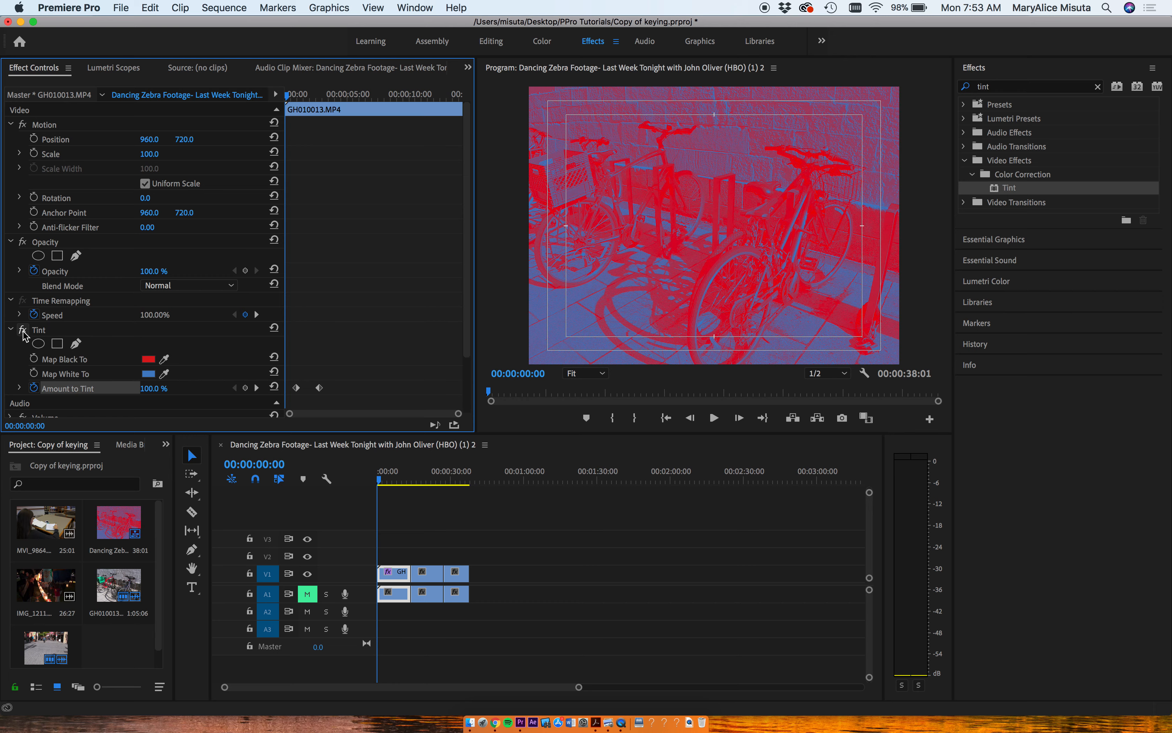
{"action": "left_click", "coordinate": [43, 331]}
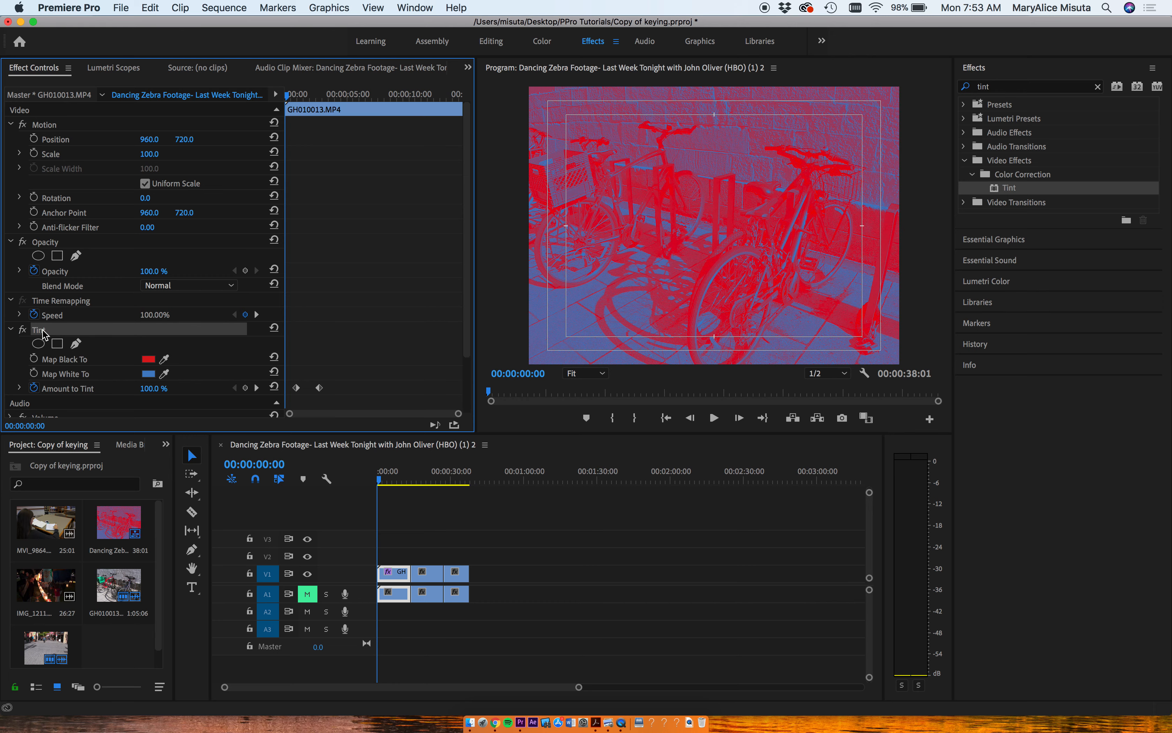
{"action": "key", "text": "Delete"}
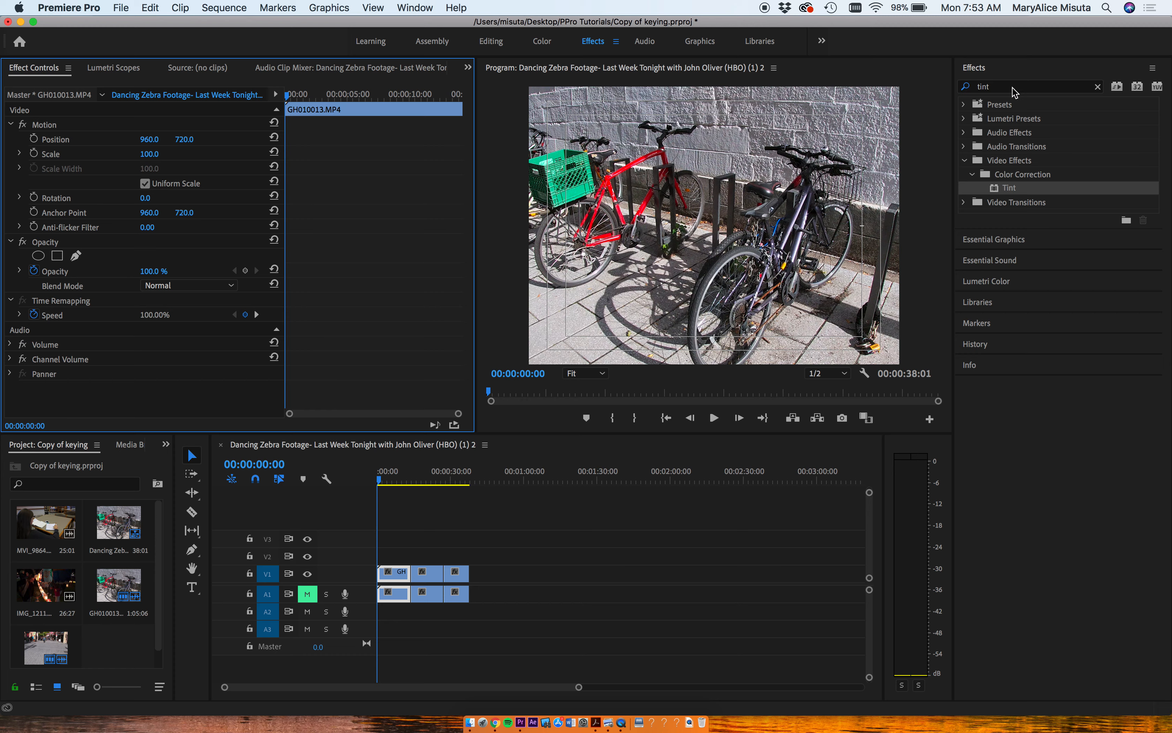
Step: Search the effects for "blur", apply Gaussian Blur to the first timeline clip and set its Blurriness to 81
{"action": "left_click", "coordinate": [1098, 88]}
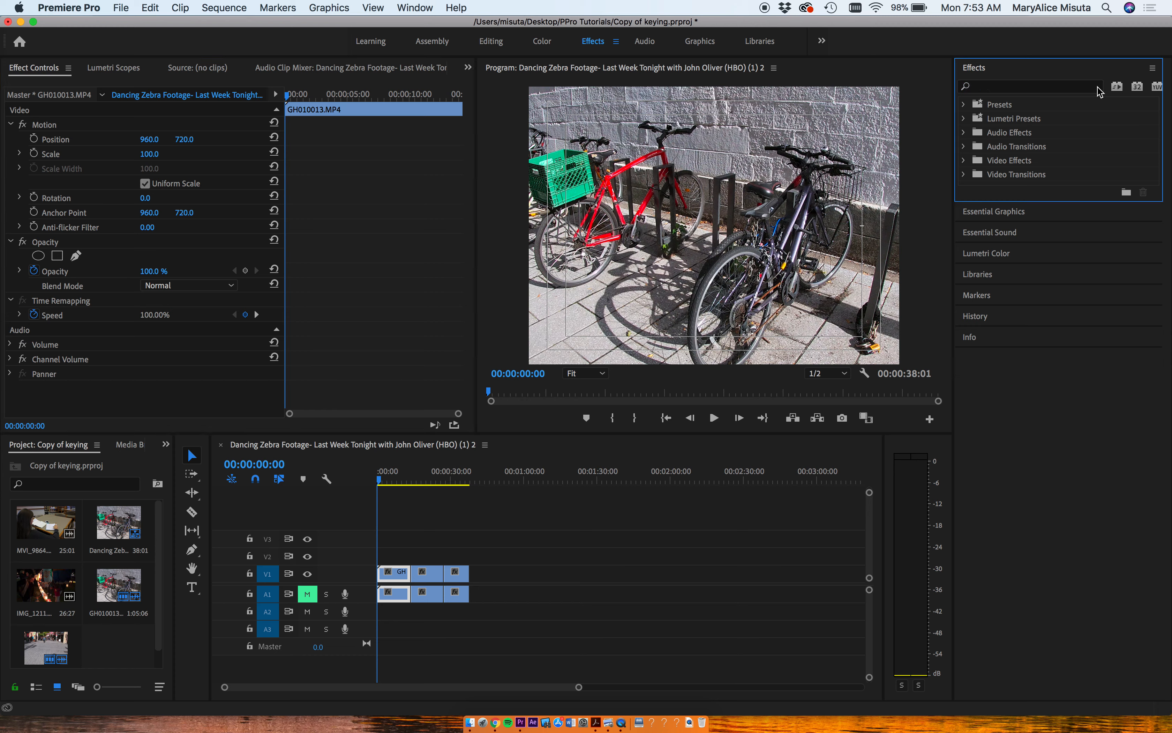
{"action": "left_click", "coordinate": [1010, 90]}
{"action": "type", "text": "blur"}
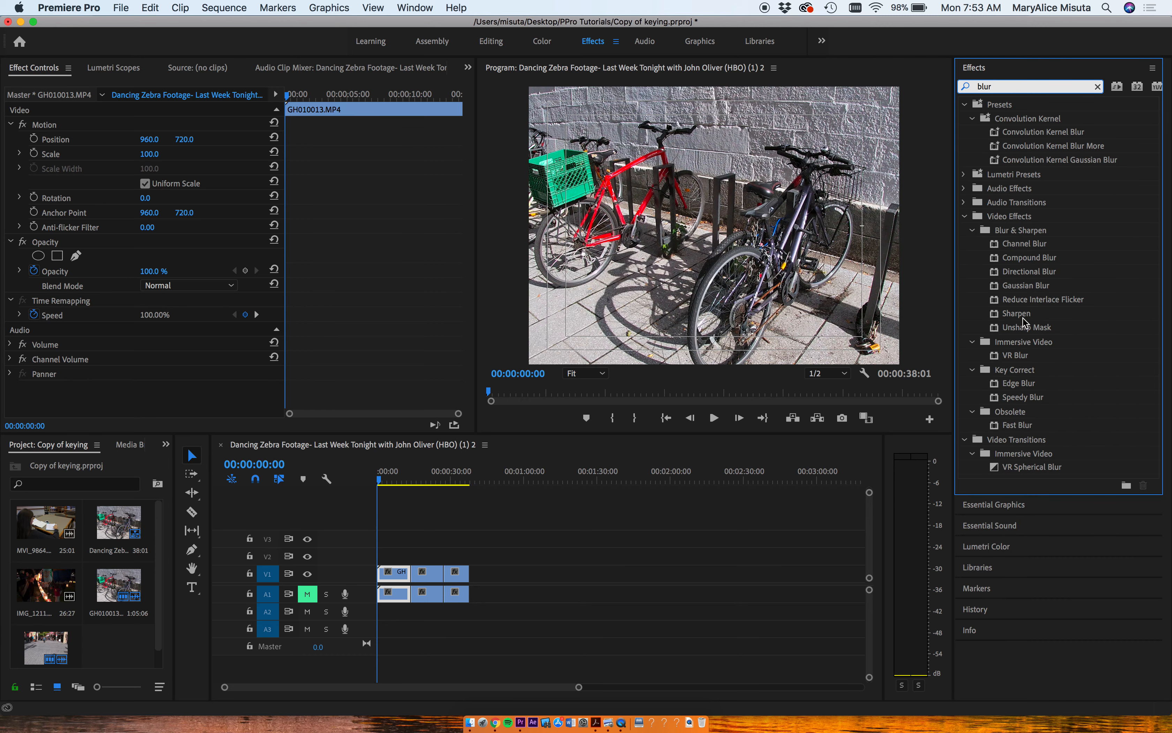
{"action": "left_click_drag", "start_coordinate": [996, 290], "coordinate": [393, 573]}
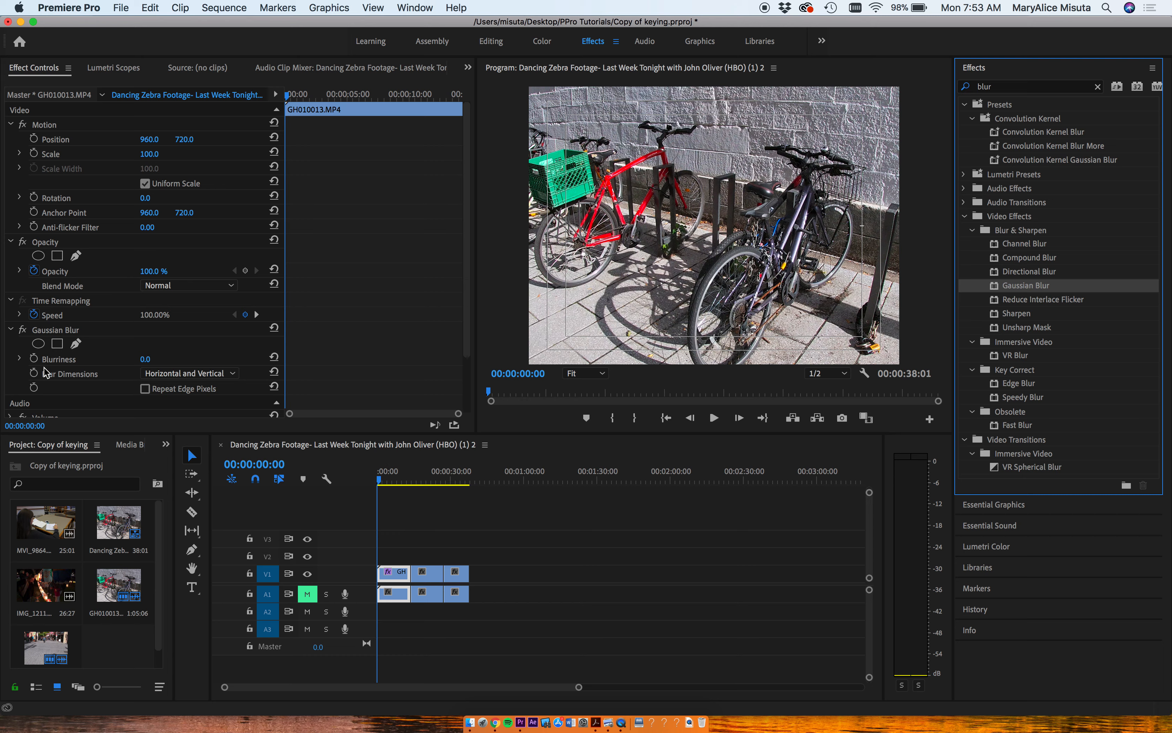
{"action": "left_click_drag", "start_coordinate": [145, 359], "coordinate": [182, 358]}
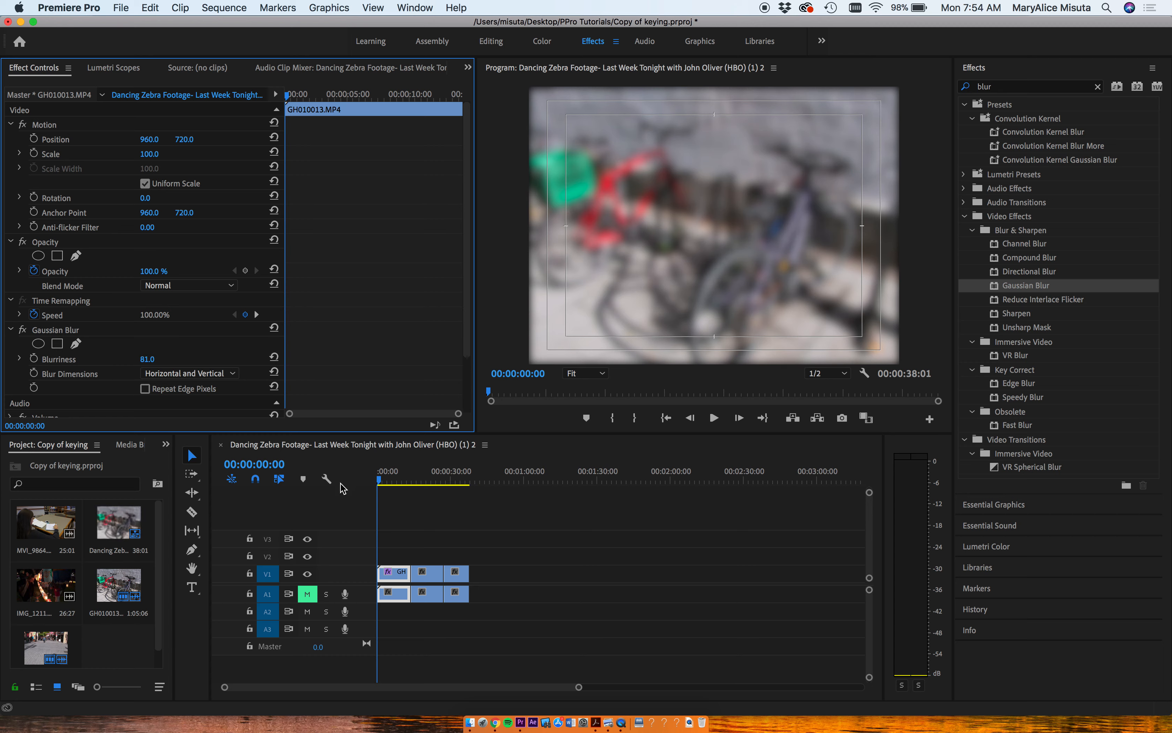
Step: Keyframe the Gaussian Blur's Blurriness at 81 at 00:00:01:21 and at 0 at 00:00:02:24
{"action": "left_click", "coordinate": [382, 480]}
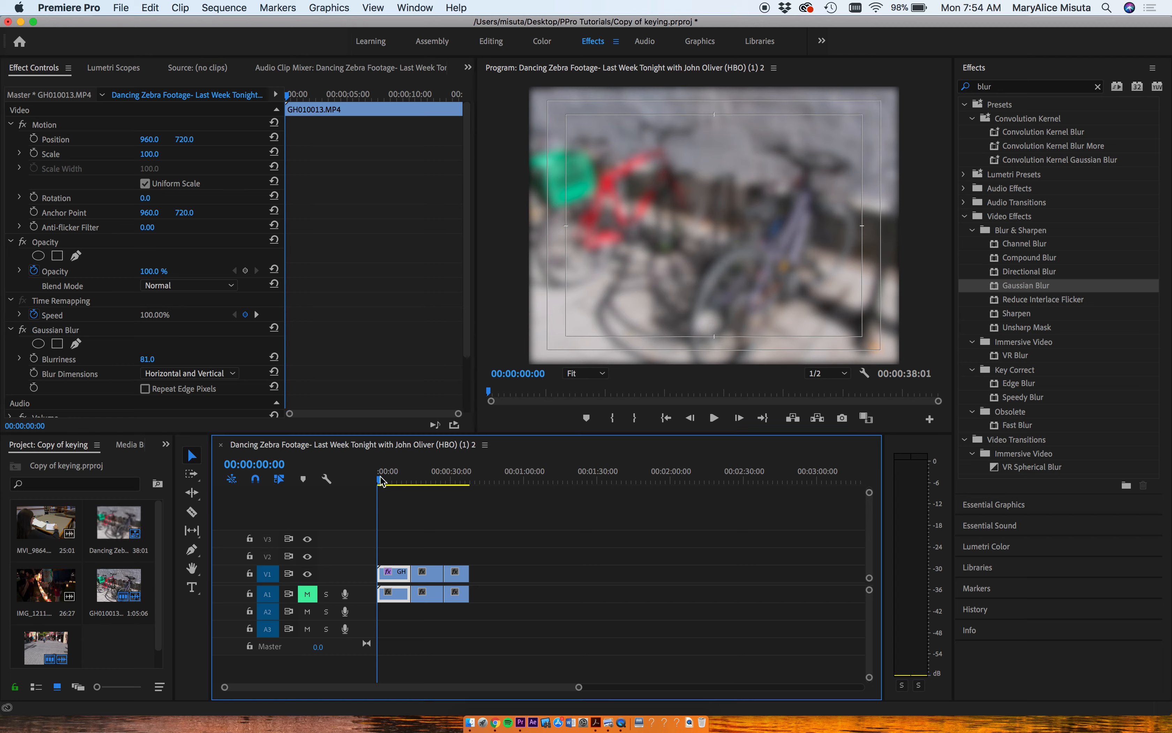
{"action": "left_click_drag", "start_coordinate": [382, 481], "coordinate": [385, 482]}
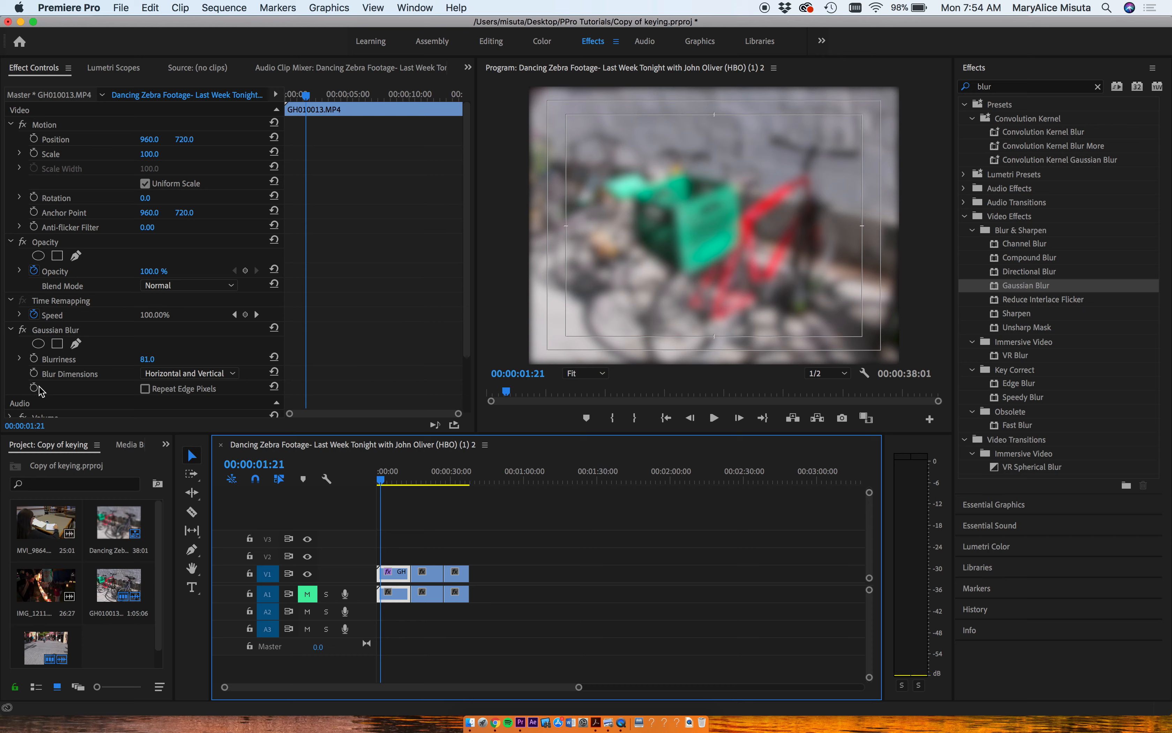
{"action": "left_click", "coordinate": [35, 359]}
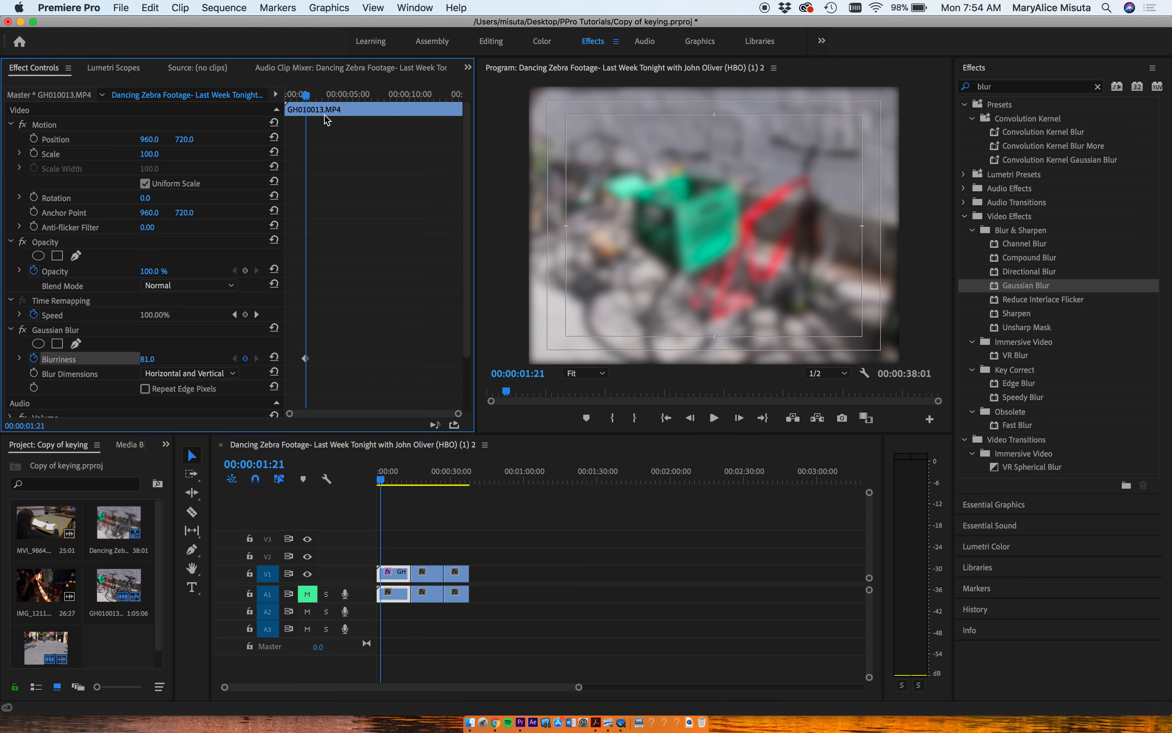
{"action": "left_click_drag", "start_coordinate": [306, 96], "coordinate": [321, 99]}
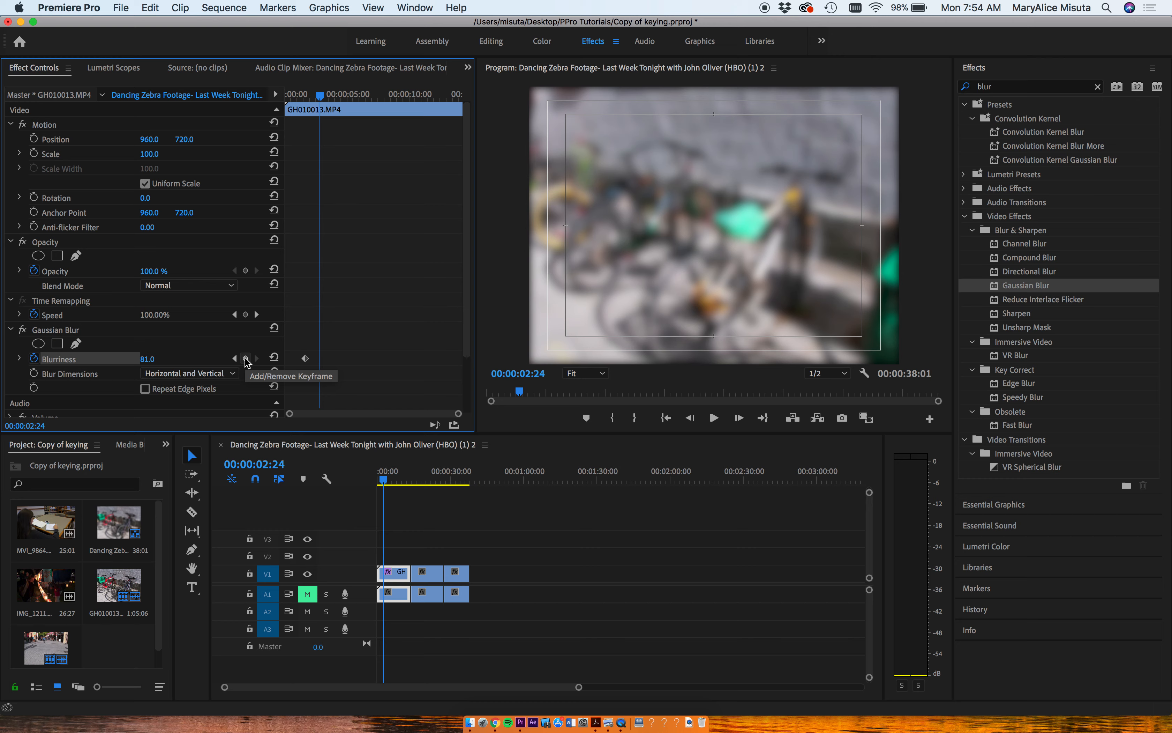
{"action": "left_click", "coordinate": [246, 359]}
{"action": "left_click", "coordinate": [146, 359]}
{"action": "type", "text": "48"}
{"action": "key", "text": "Return"}
{"action": "left_click_drag", "start_coordinate": [150, 359], "coordinate": [111, 359]}
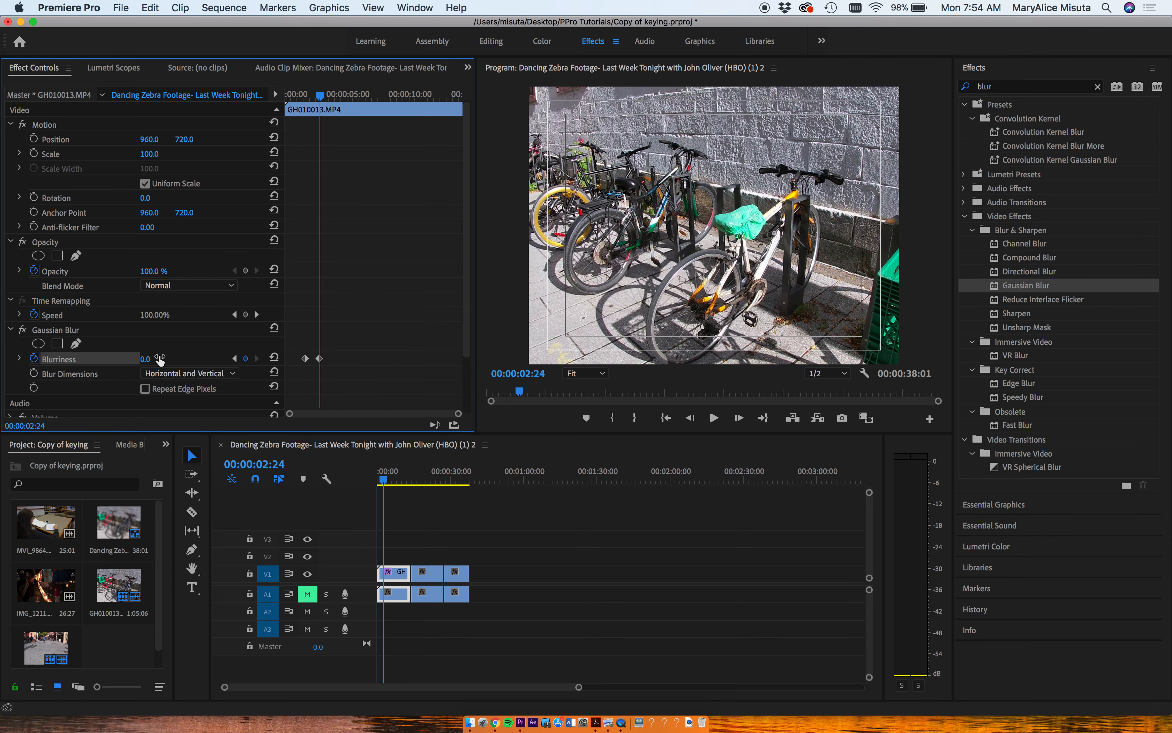
Step: Play the sequence from its start to preview the animated Gaussian Blur
{"action": "left_click_drag", "start_coordinate": [320, 96], "coordinate": [290, 96]}
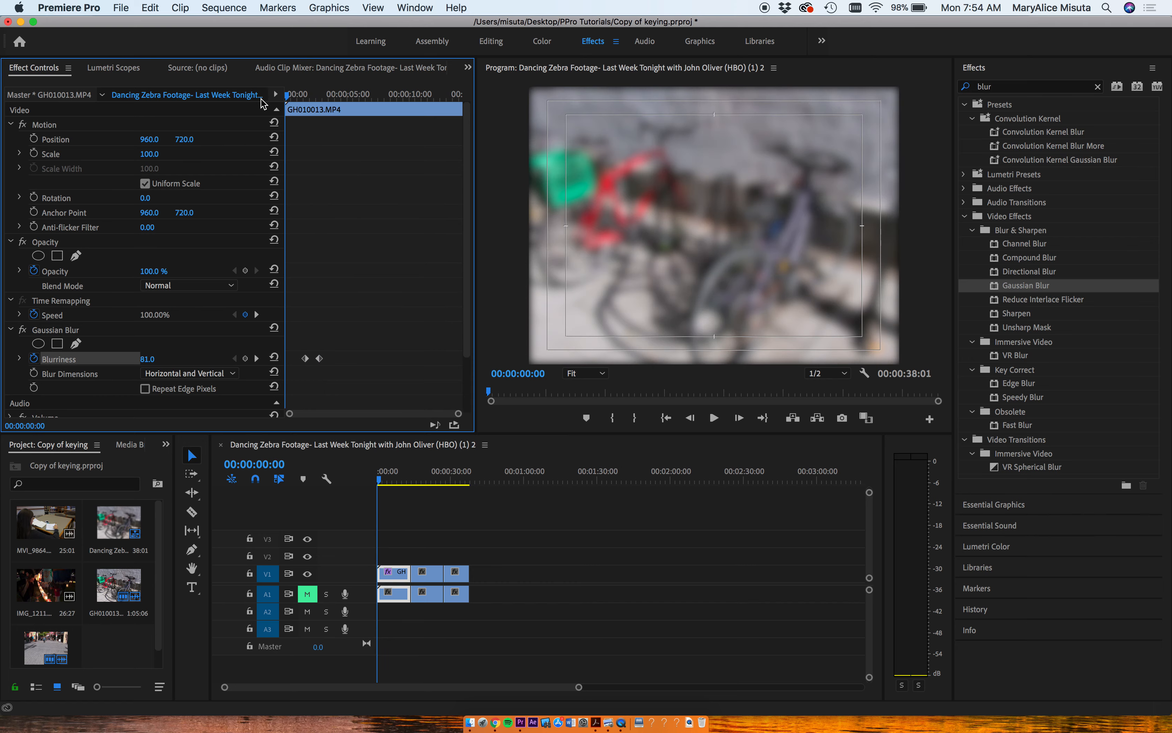
{"action": "key", "text": "space"}
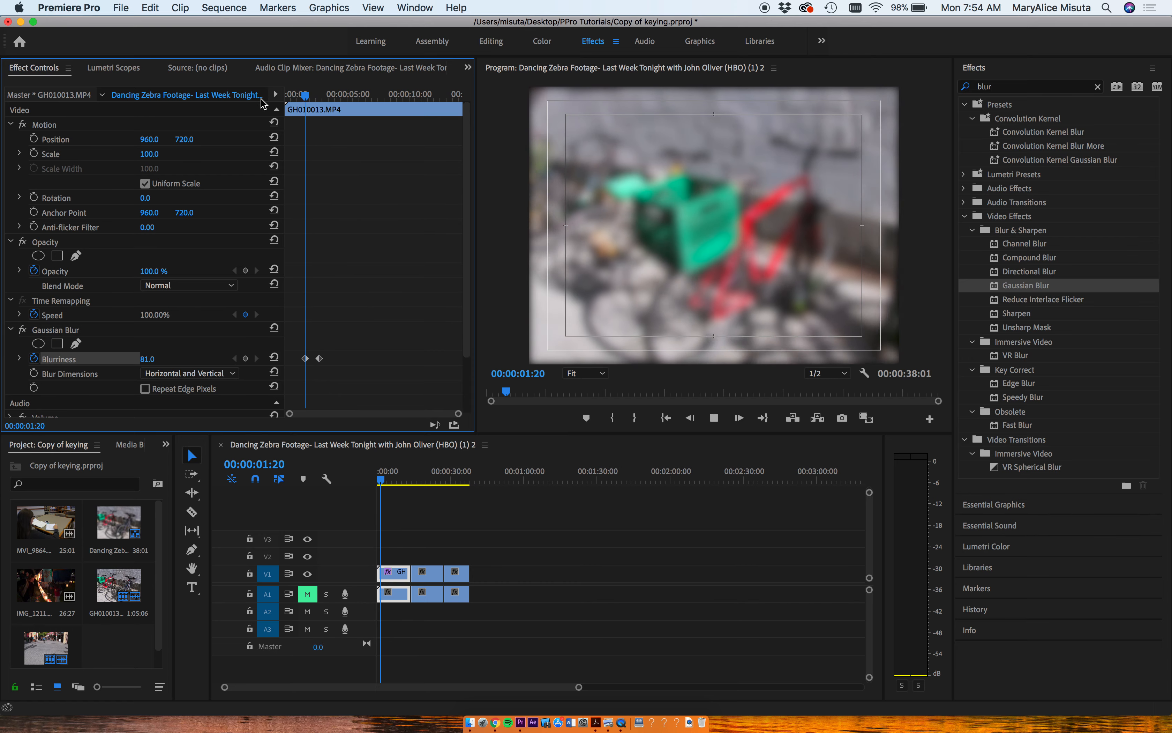
{"action": "key", "text": "space"}
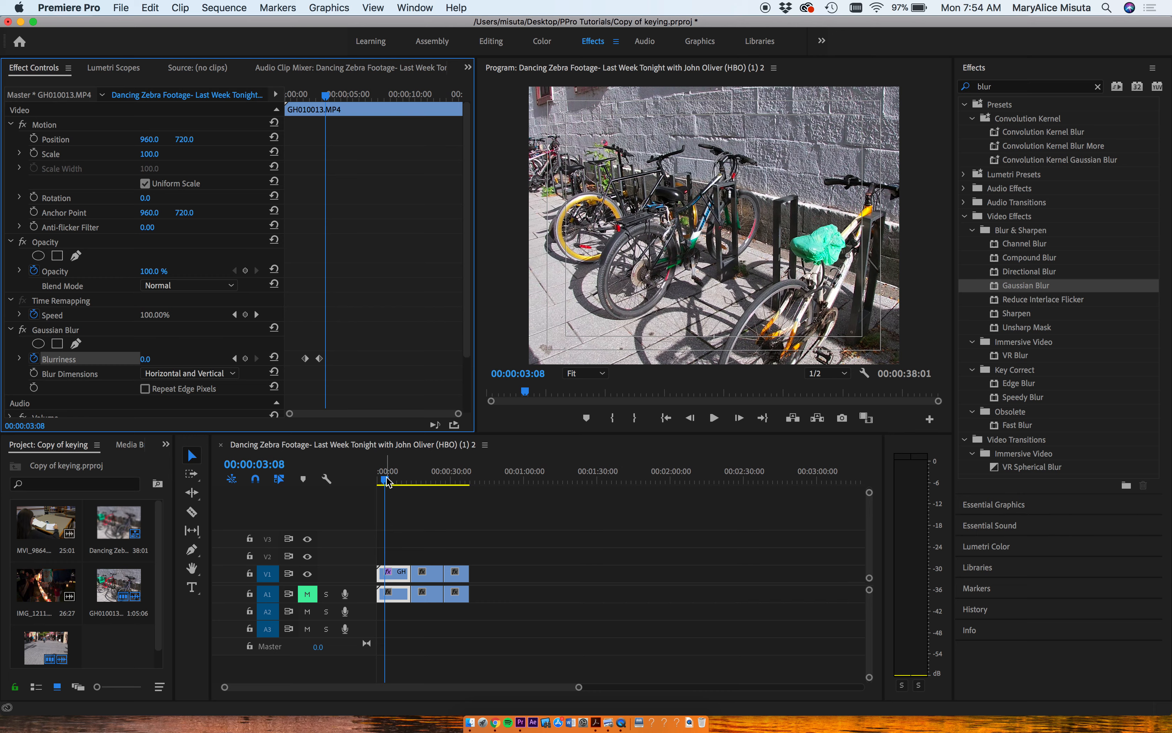
Step: At the clip's start, try Horizontal and Vertical as the Blur Dimensions, and restore Horizontal and Vertical combined
{"action": "left_click_drag", "start_coordinate": [386, 481], "coordinate": [378, 483]}
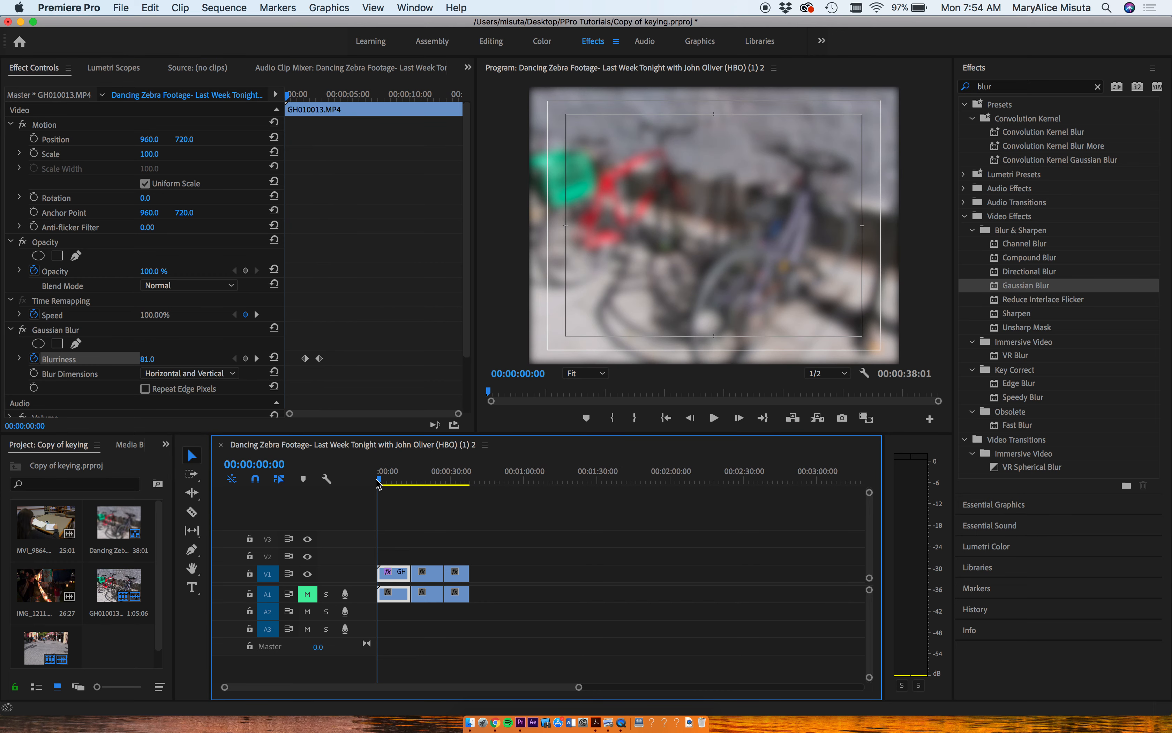
{"action": "left_click", "coordinate": [234, 377]}
{"action": "left_click", "coordinate": [205, 407]}
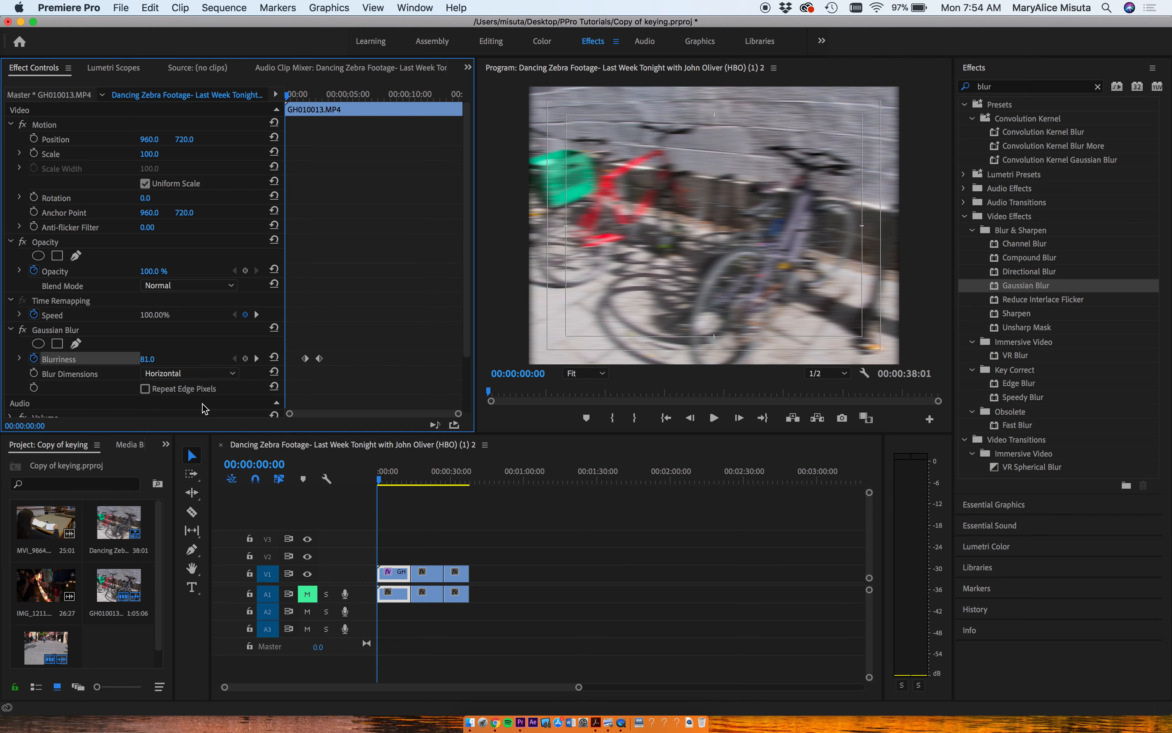
{"action": "left_click", "coordinate": [230, 374]}
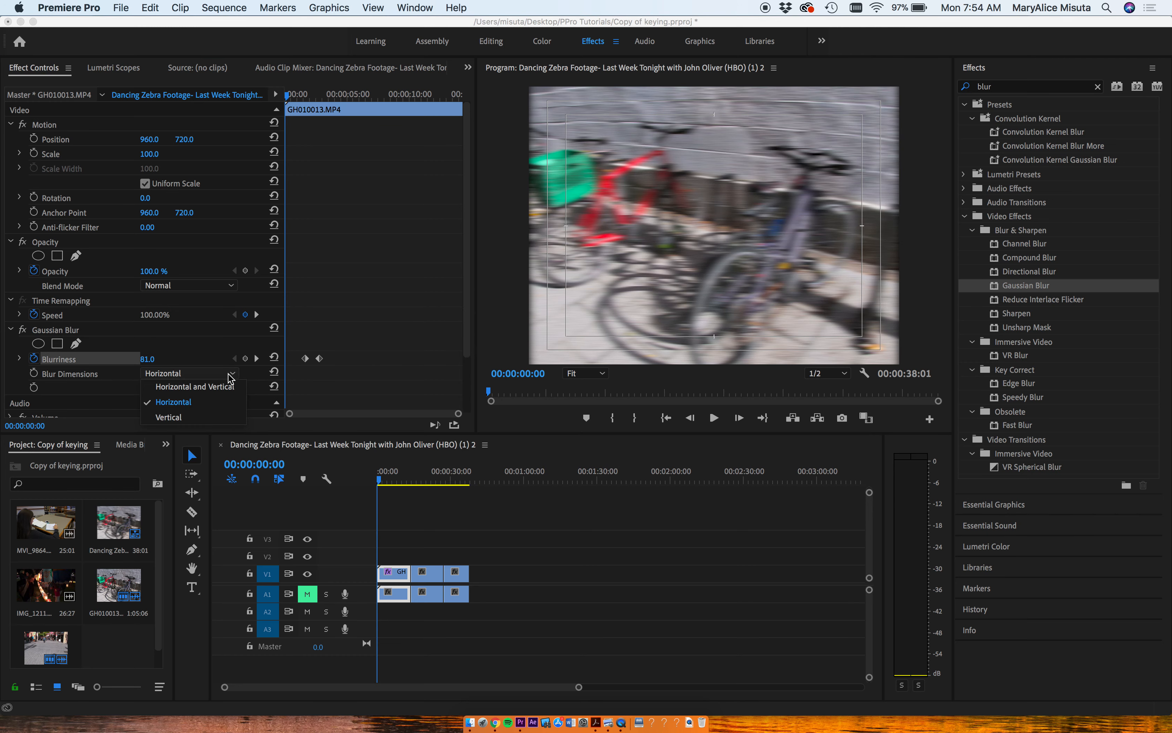
{"action": "left_click", "coordinate": [198, 418]}
{"action": "left_click", "coordinate": [235, 378]}
{"action": "left_click", "coordinate": [222, 392]}
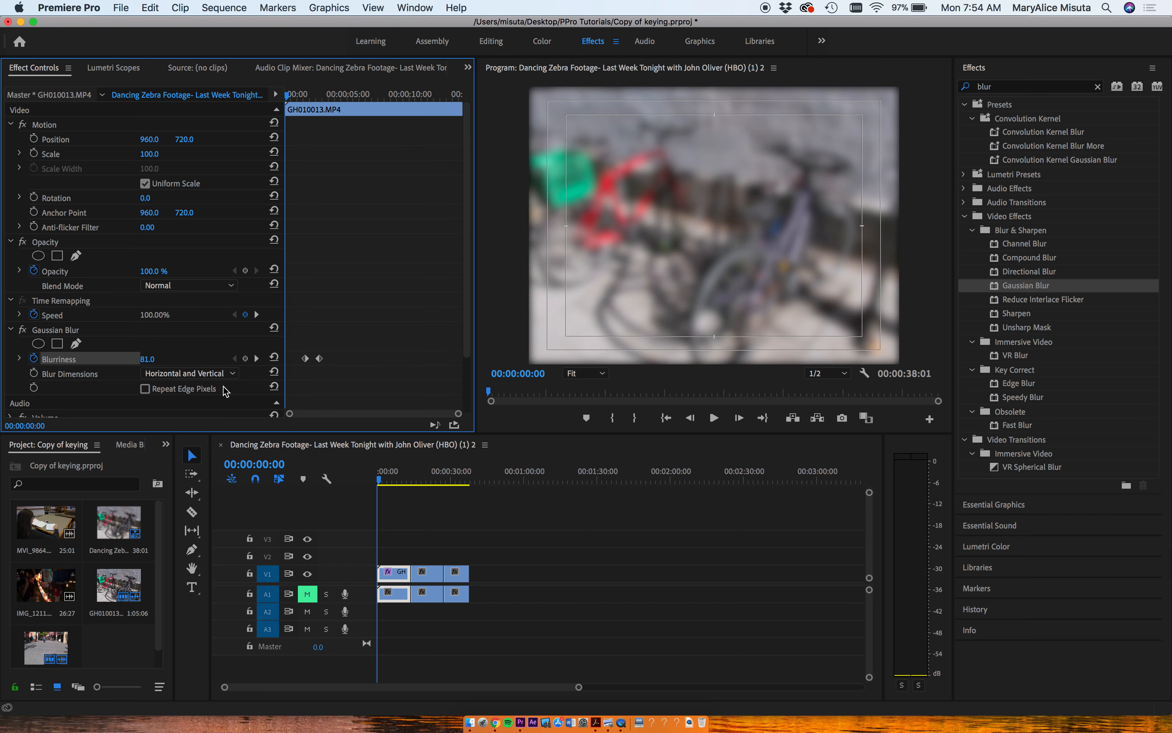
Step: Remove Gaussian Blur from the first timeline clip, search the effects for "crop" and apply Crop to that clip
{"action": "left_click", "coordinate": [71, 333]}
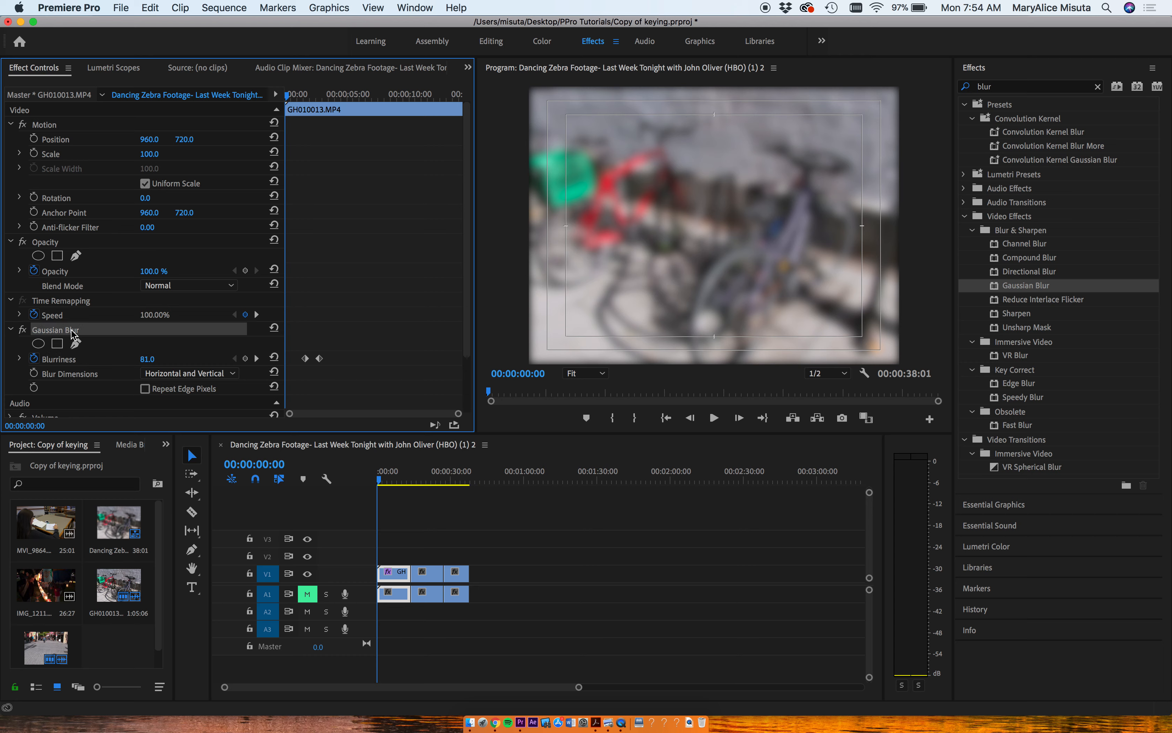
{"action": "key", "text": "Delete"}
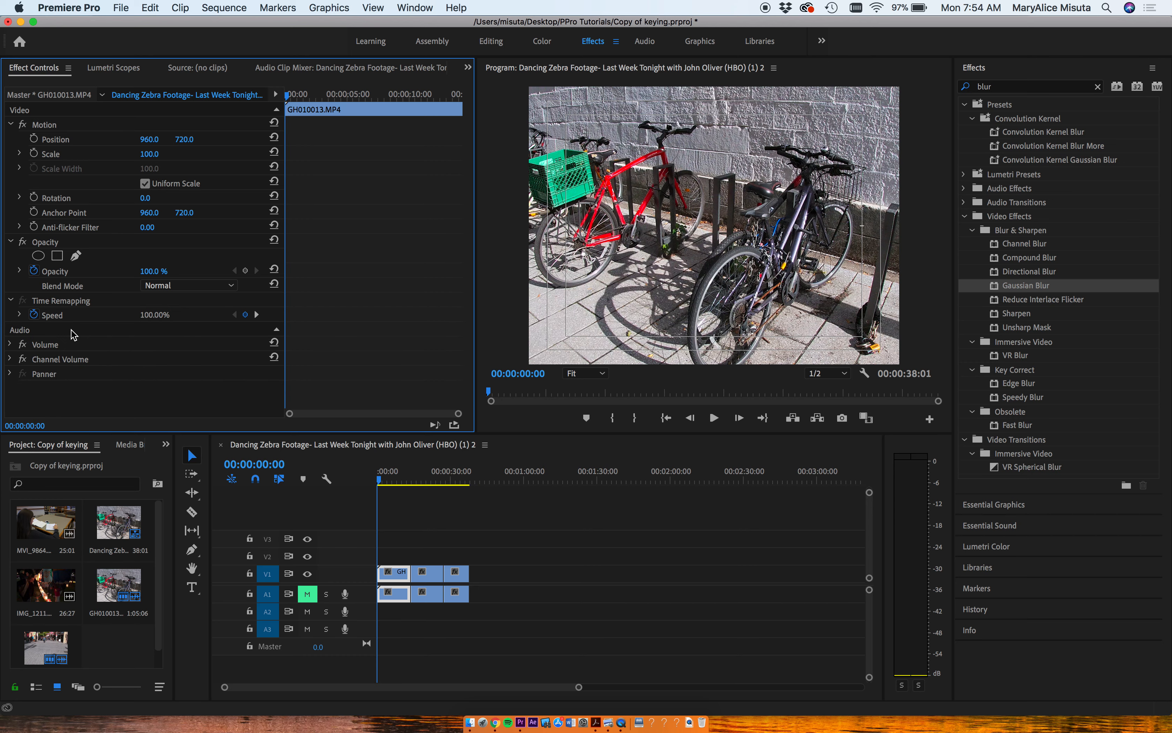
{"action": "left_click", "coordinate": [977, 93]}
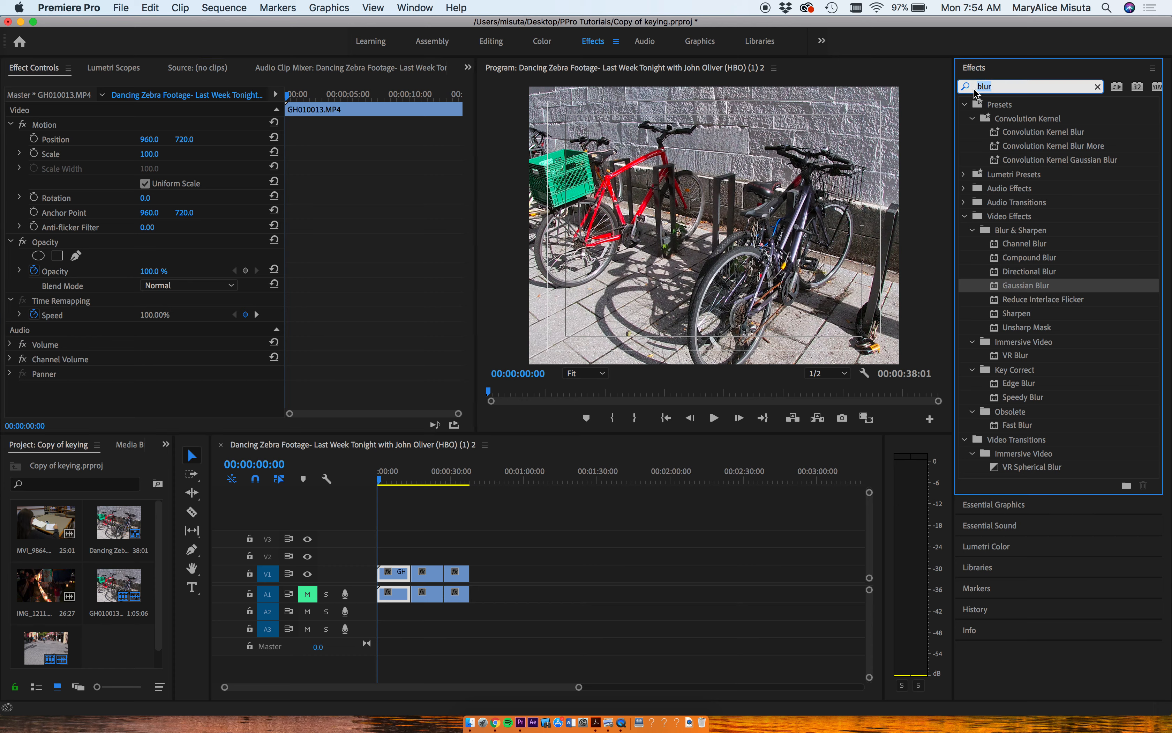
{"action": "type", "text": "crop"}
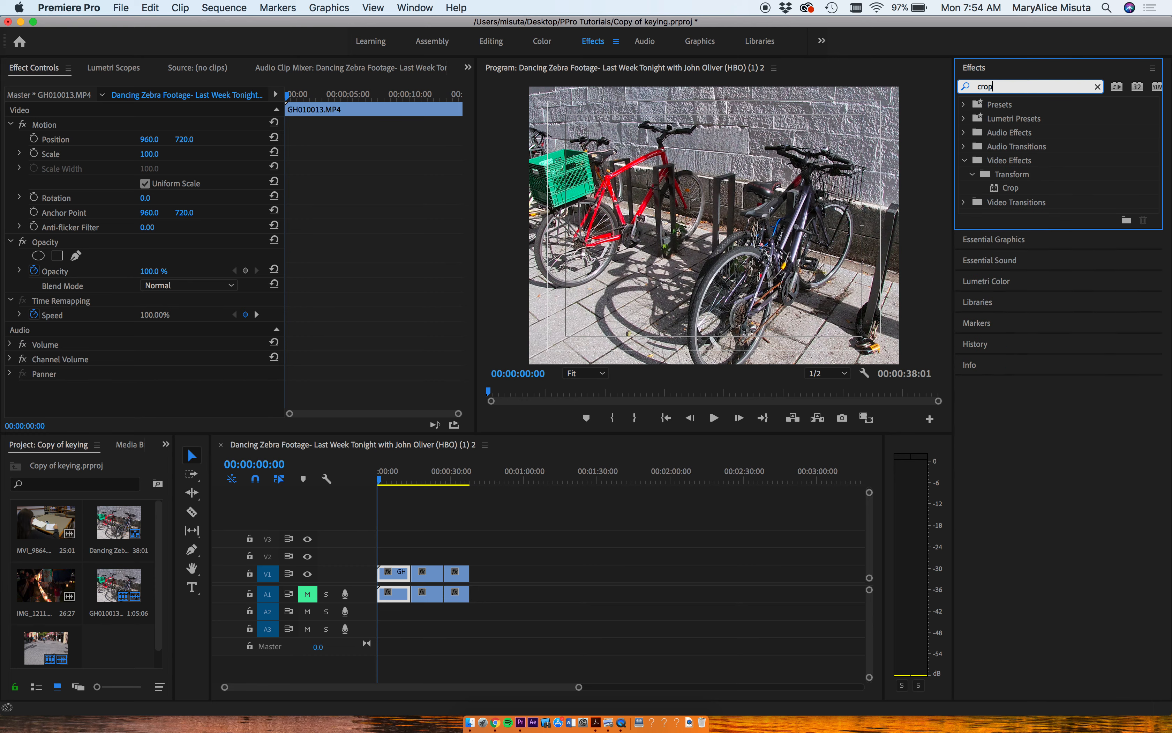
{"action": "left_click_drag", "start_coordinate": [996, 190], "coordinate": [397, 576]}
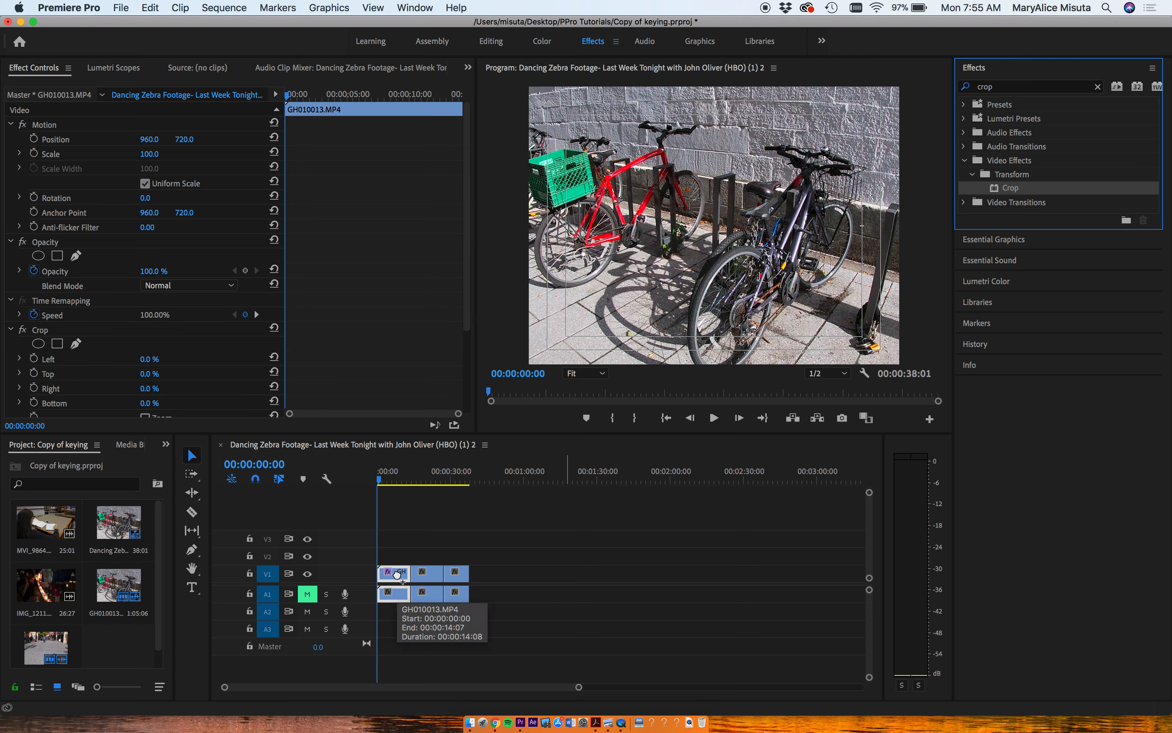
Step: Set the first clip's Crop to Left 12%, Top 10%, Right 50% and Bottom 11%
{"action": "left_click", "coordinate": [144, 359]}
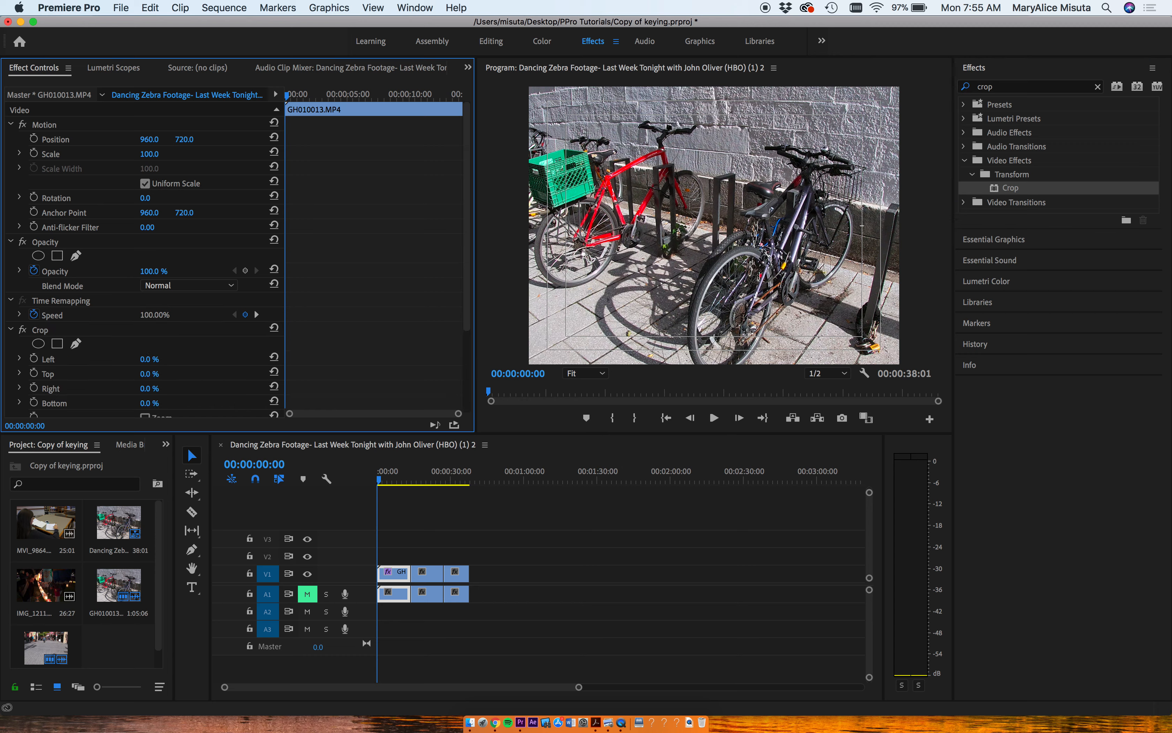
{"action": "mouse_move", "coordinate": [145, 359]}
{"action": "left_mouse_down"}
{"action": "mouse_move", "coordinate": [177, 359]}
{"action": "mouse_move", "coordinate": [154, 359]}
{"action": "left_mouse_up"}
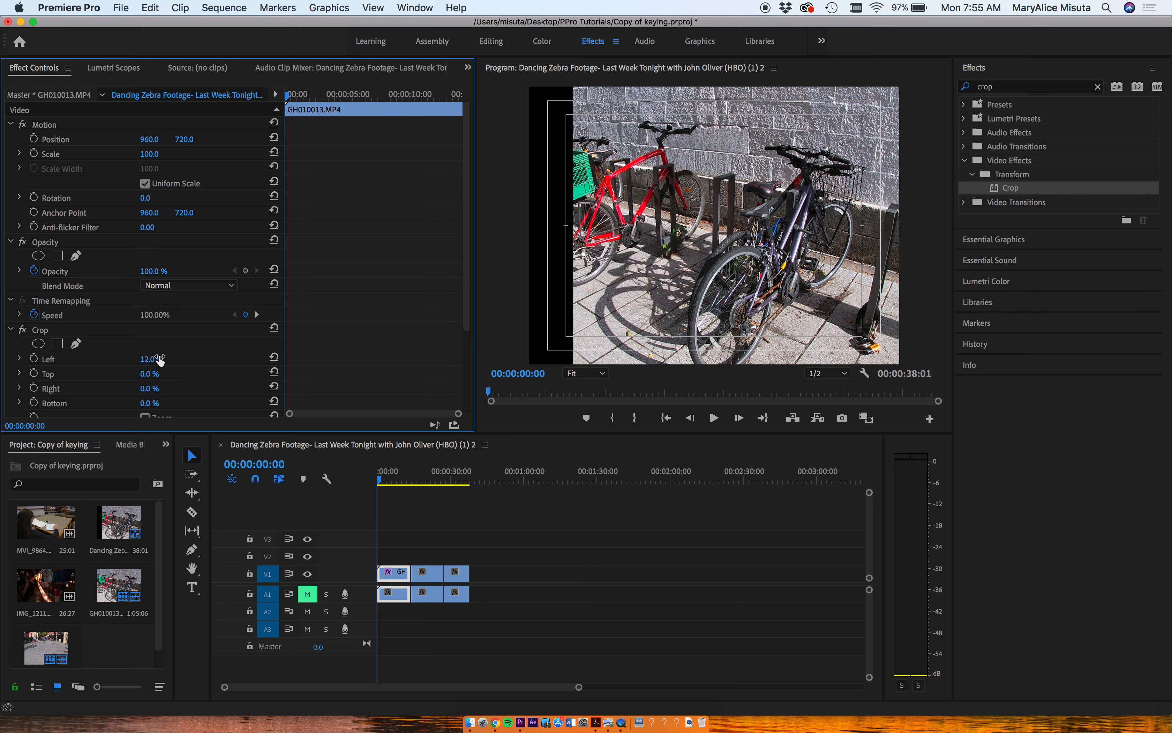
{"action": "mouse_move", "coordinate": [146, 388]}
{"action": "left_mouse_down"}
{"action": "mouse_move", "coordinate": [167, 388]}
{"action": "mouse_move", "coordinate": [153, 384]}
{"action": "left_mouse_up"}
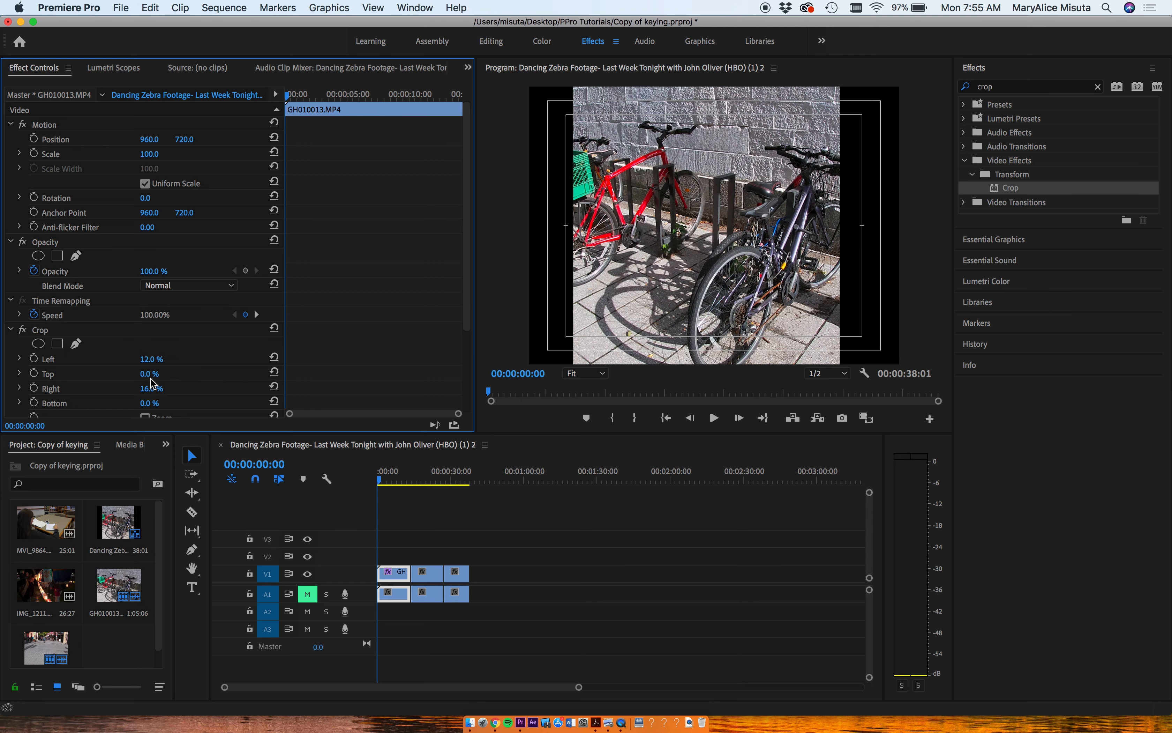
{"action": "left_click_drag", "start_coordinate": [145, 373], "coordinate": [160, 375]}
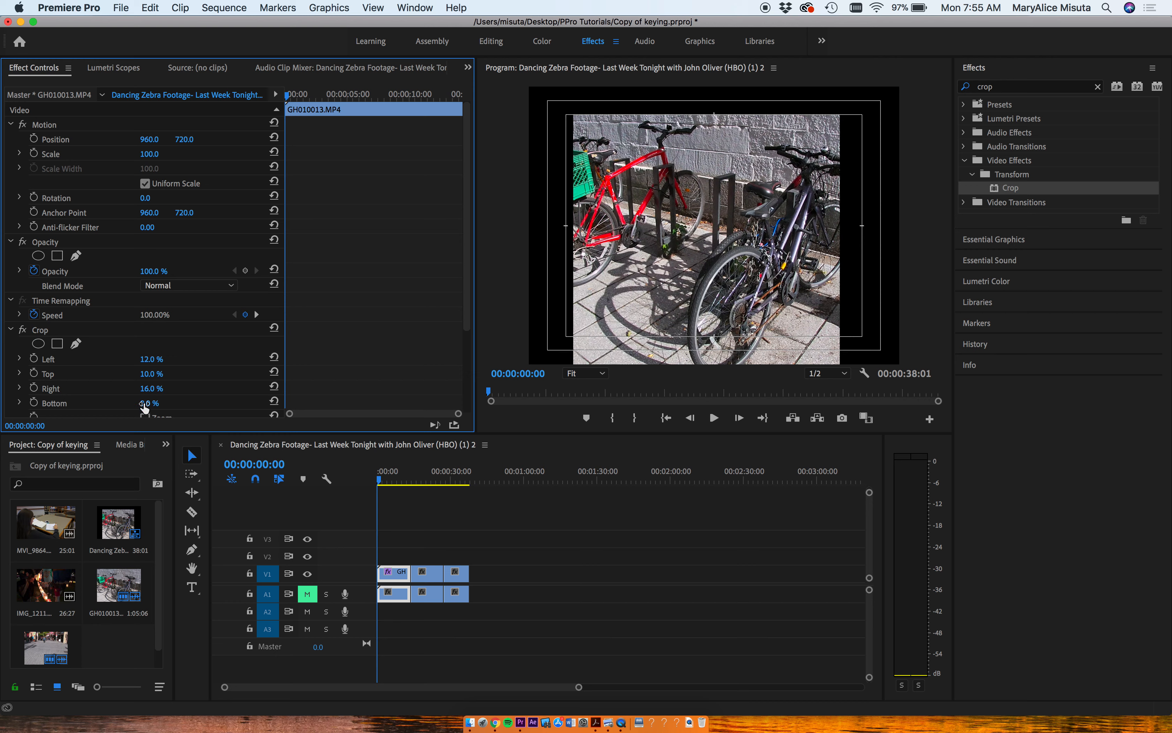
{"action": "left_click_drag", "start_coordinate": [148, 403], "coordinate": [161, 405]}
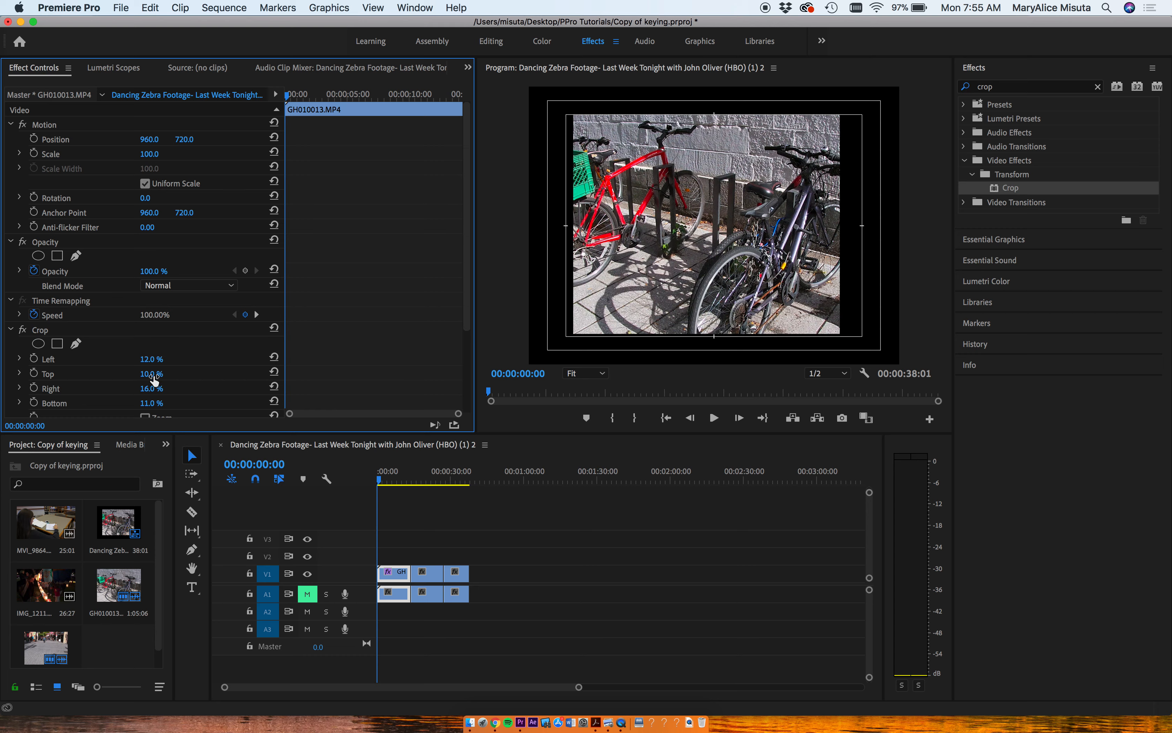
{"action": "left_click_drag", "start_coordinate": [151, 388], "coordinate": [192, 388]}
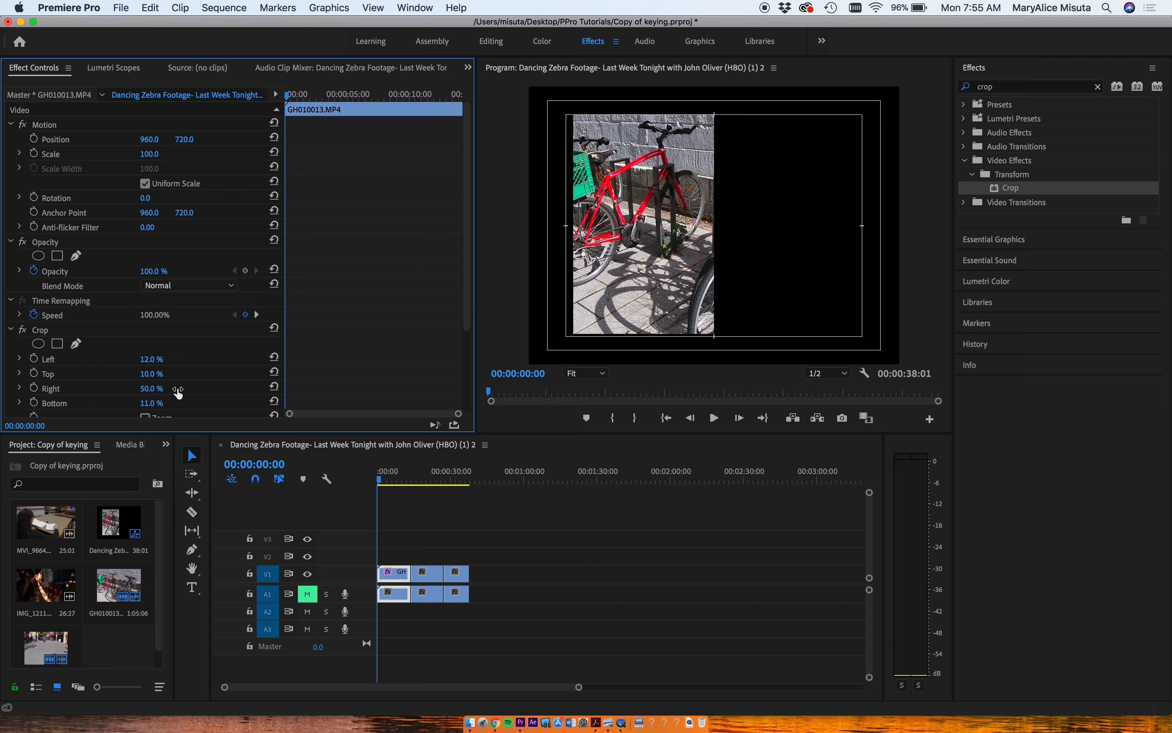
Step: Move the second clip to V2 directly above the first clip and apply the Crop effect to it
{"action": "left_click_drag", "start_coordinate": [431, 579], "coordinate": [400, 561]}
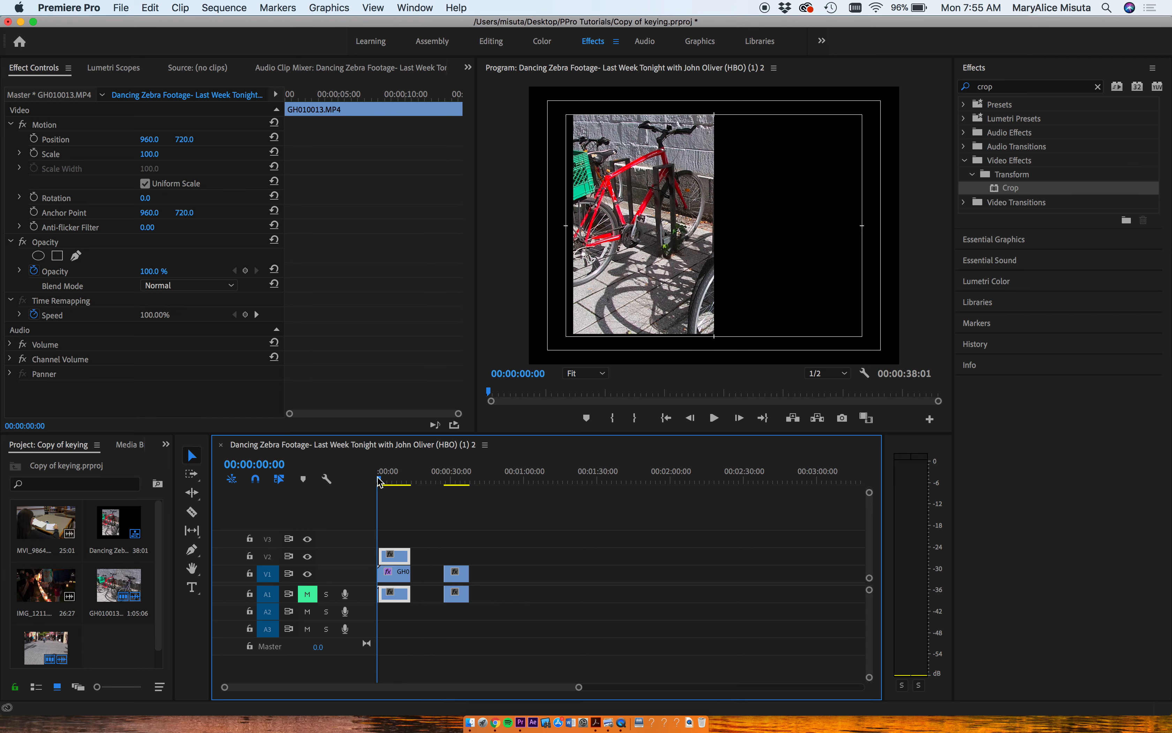
{"action": "left_click_drag", "start_coordinate": [378, 482], "coordinate": [384, 481]}
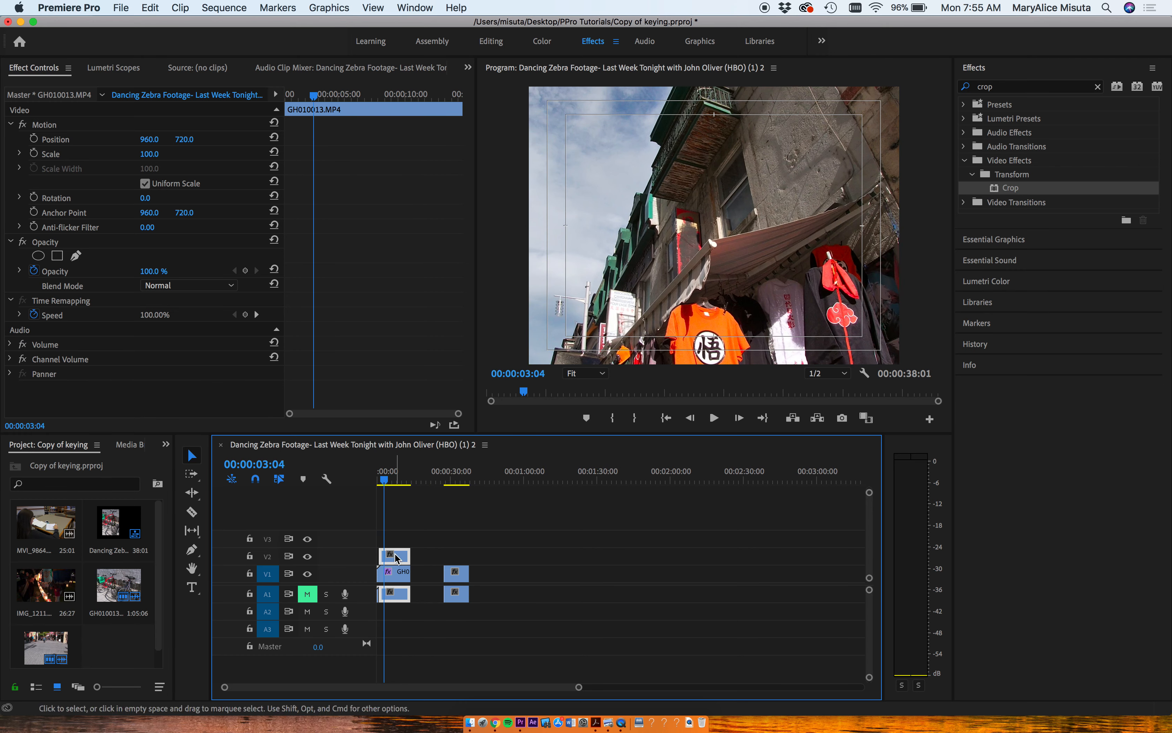
{"action": "left_click_drag", "start_coordinate": [1005, 188], "coordinate": [398, 556]}
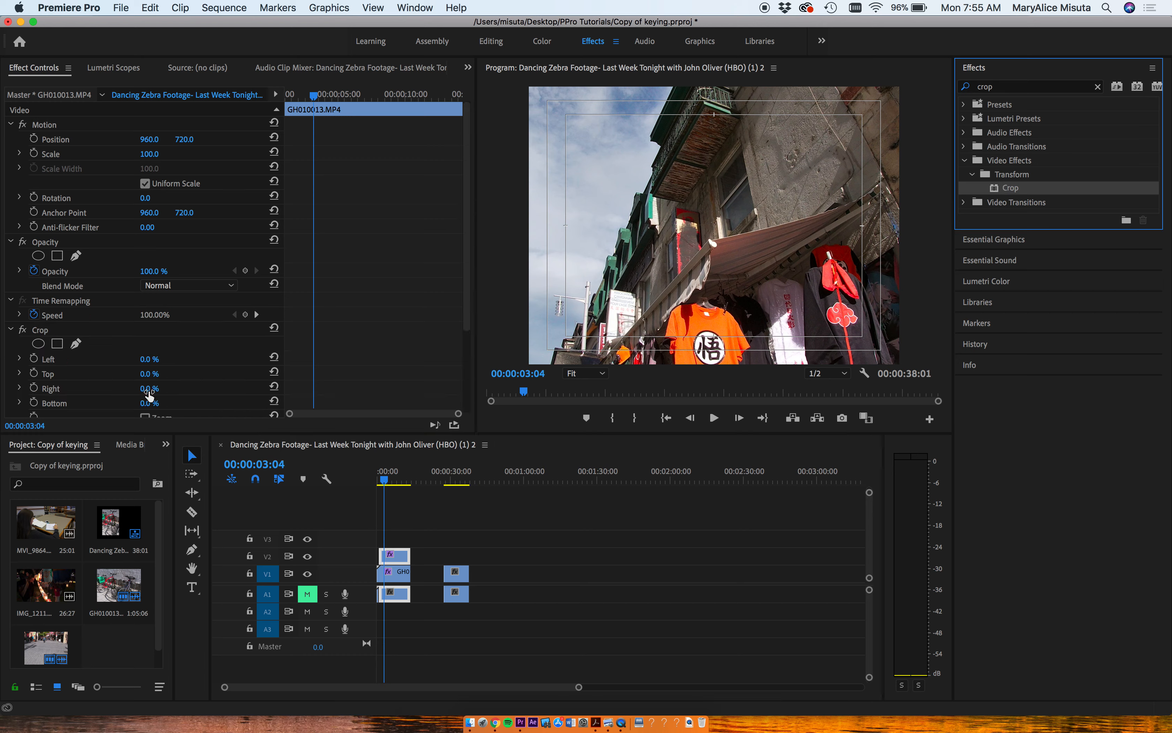
Step: Set the V2 clip's Crop to Left 53%, Top 10%, Right 11% and Bottom 10%, and play the split-screen result
{"action": "mouse_move", "coordinate": [152, 359]}
{"action": "left_mouse_down"}
{"action": "mouse_move", "coordinate": [173, 358]}
{"action": "mouse_move", "coordinate": [152, 378]}
{"action": "left_mouse_up"}
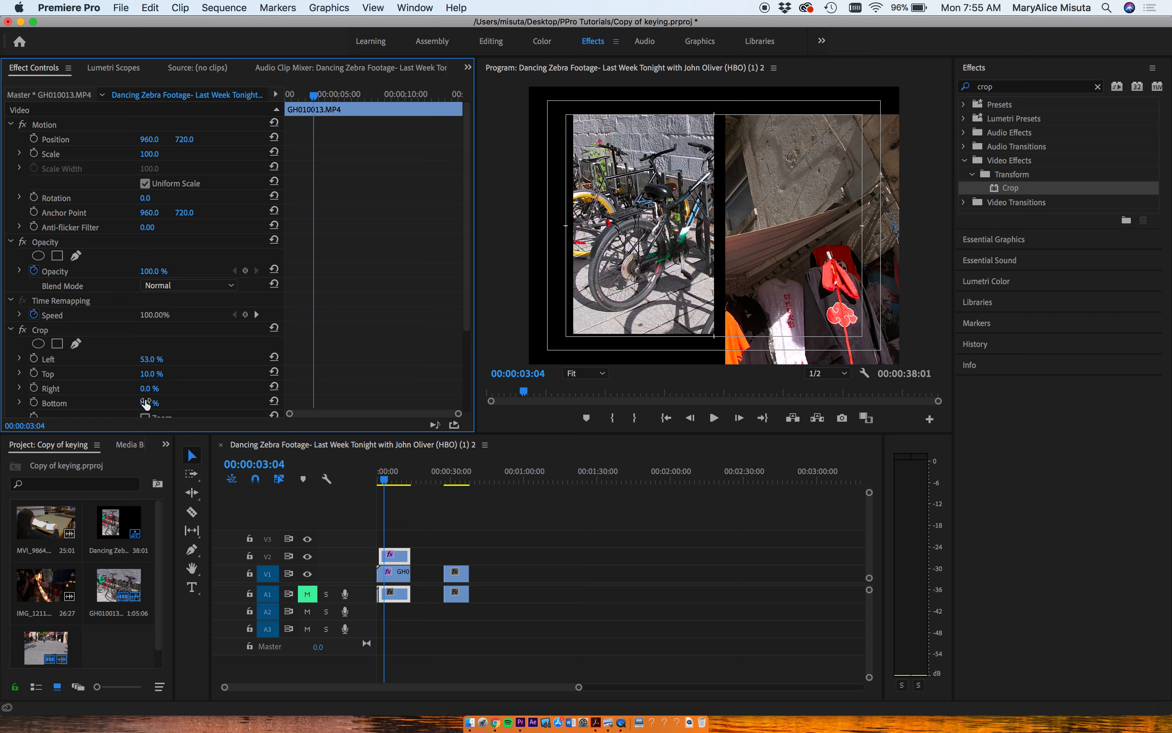
{"action": "left_click_drag", "start_coordinate": [144, 402], "coordinate": [160, 405]}
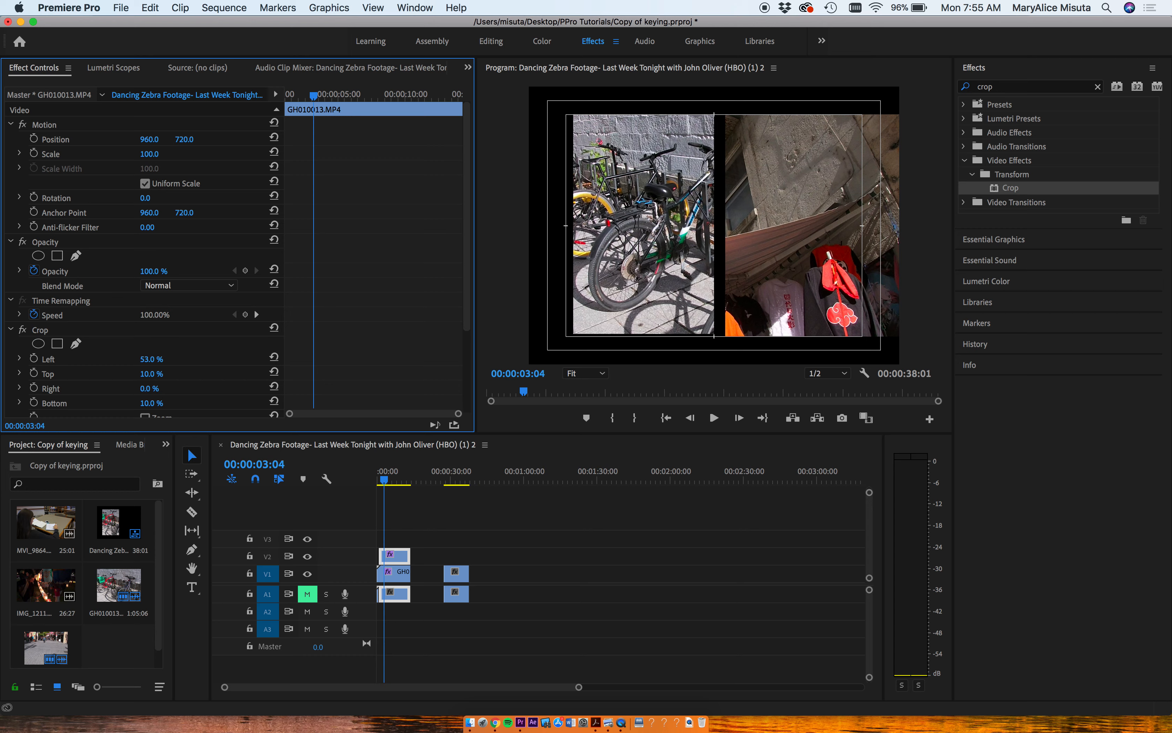
{"action": "left_click", "coordinate": [155, 387]}
{"action": "left_click", "coordinate": [186, 374]}
{"action": "left_click_drag", "start_coordinate": [150, 388], "coordinate": [155, 388]}
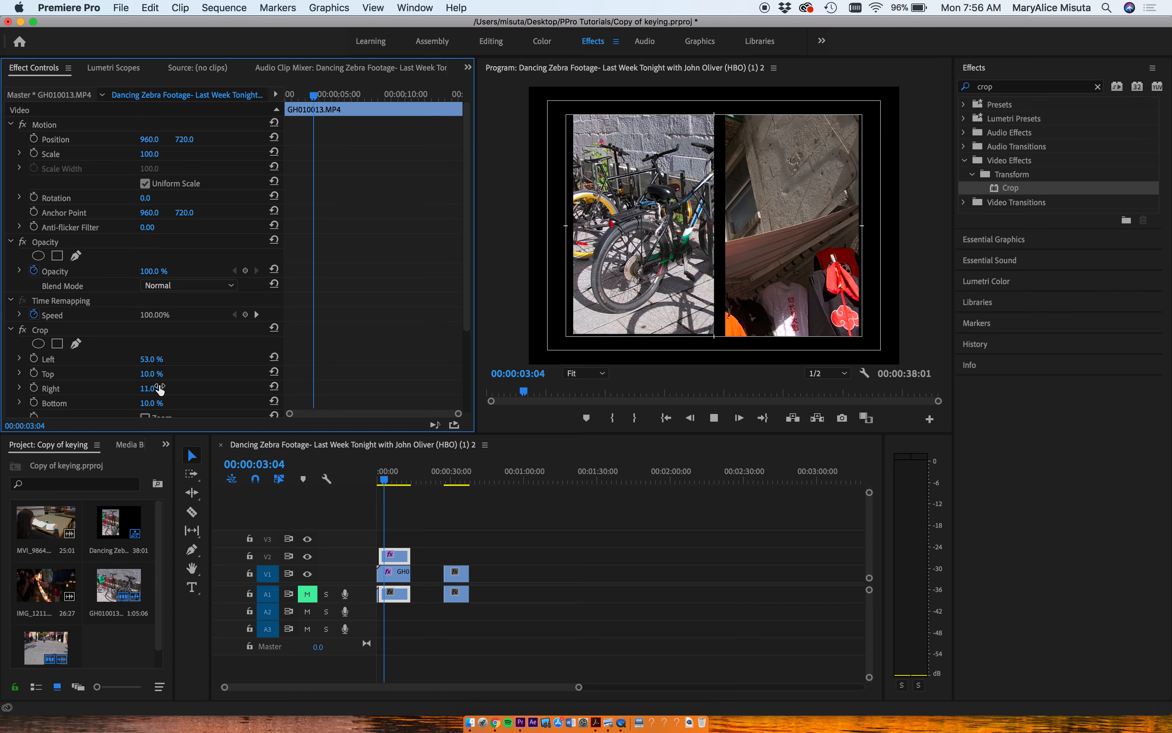
{"action": "key", "text": "space"}
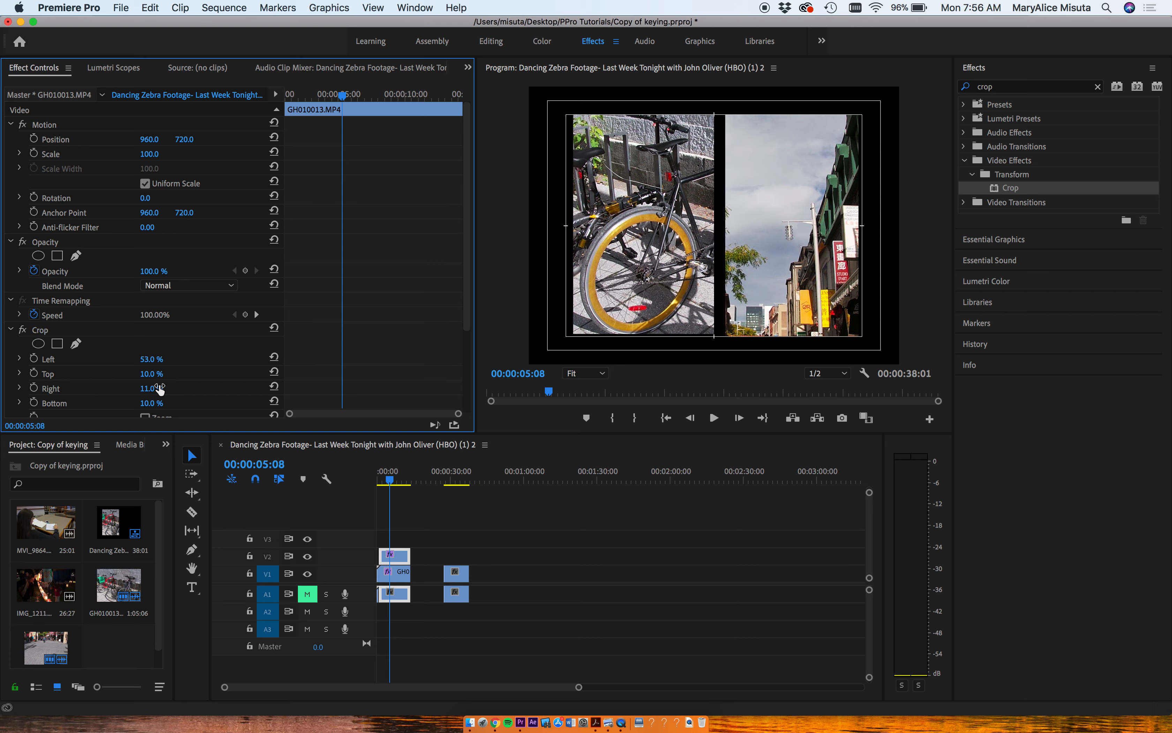
Step: Move the playhead to the last clip at 00:00:28:25, search the effects for "find edges" and apply Find Edges to that clip
{"action": "left_click_drag", "start_coordinate": [390, 481], "coordinate": [453, 498]}
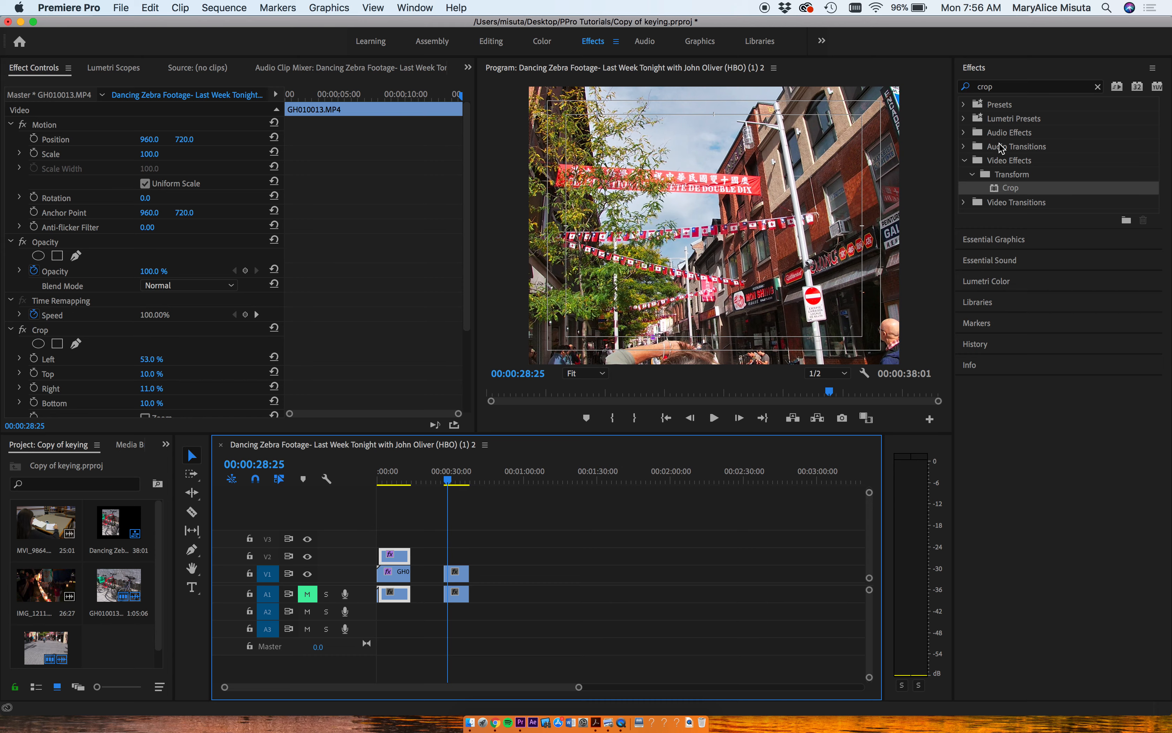
{"action": "left_click", "coordinate": [1005, 87]}
{"action": "left_click_drag", "start_coordinate": [1005, 88], "coordinate": [946, 99]}
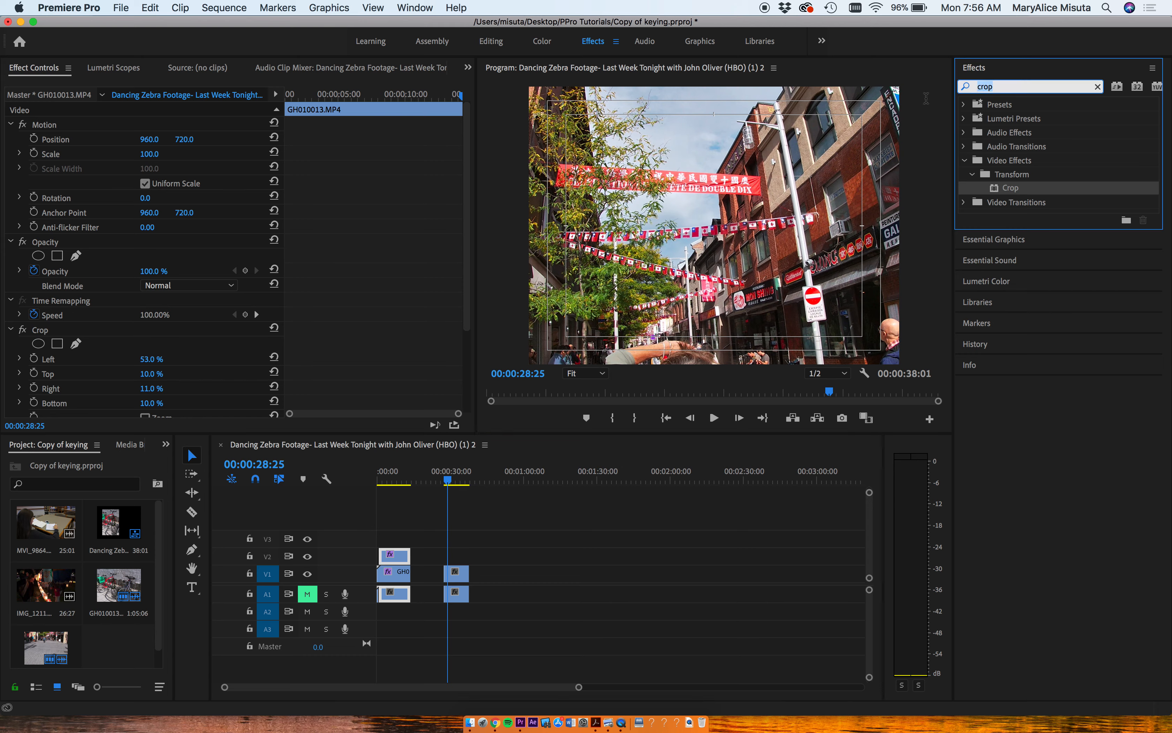
{"action": "type", "text": "find edges"}
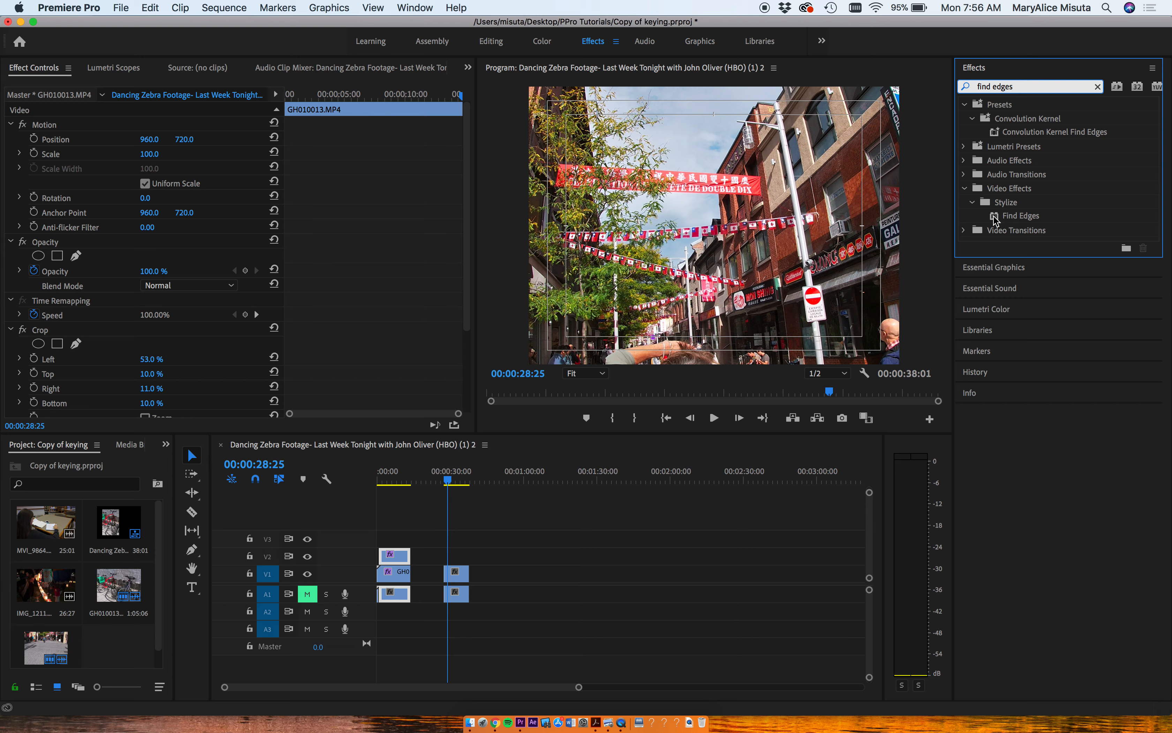
{"action": "left_click_drag", "start_coordinate": [996, 219], "coordinate": [458, 575]}
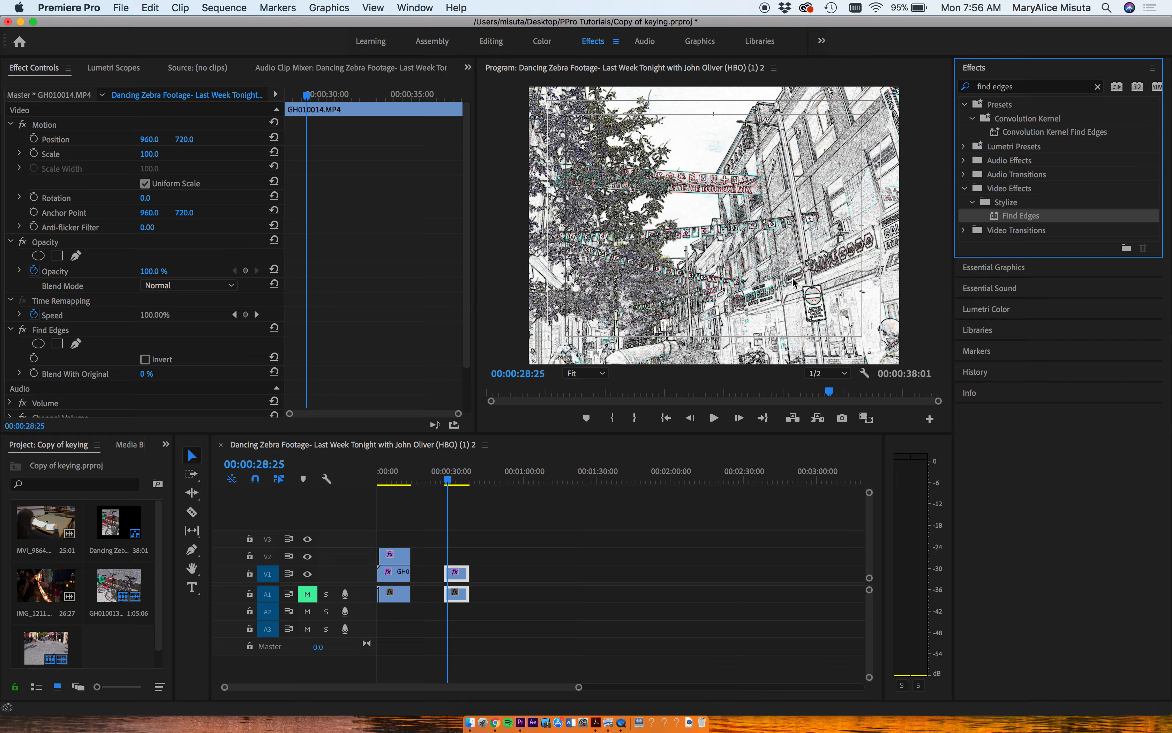
Step: Play the last clip to preview Find Edges, try its Invert option and switch Invert back off
{"action": "key", "text": "space"}
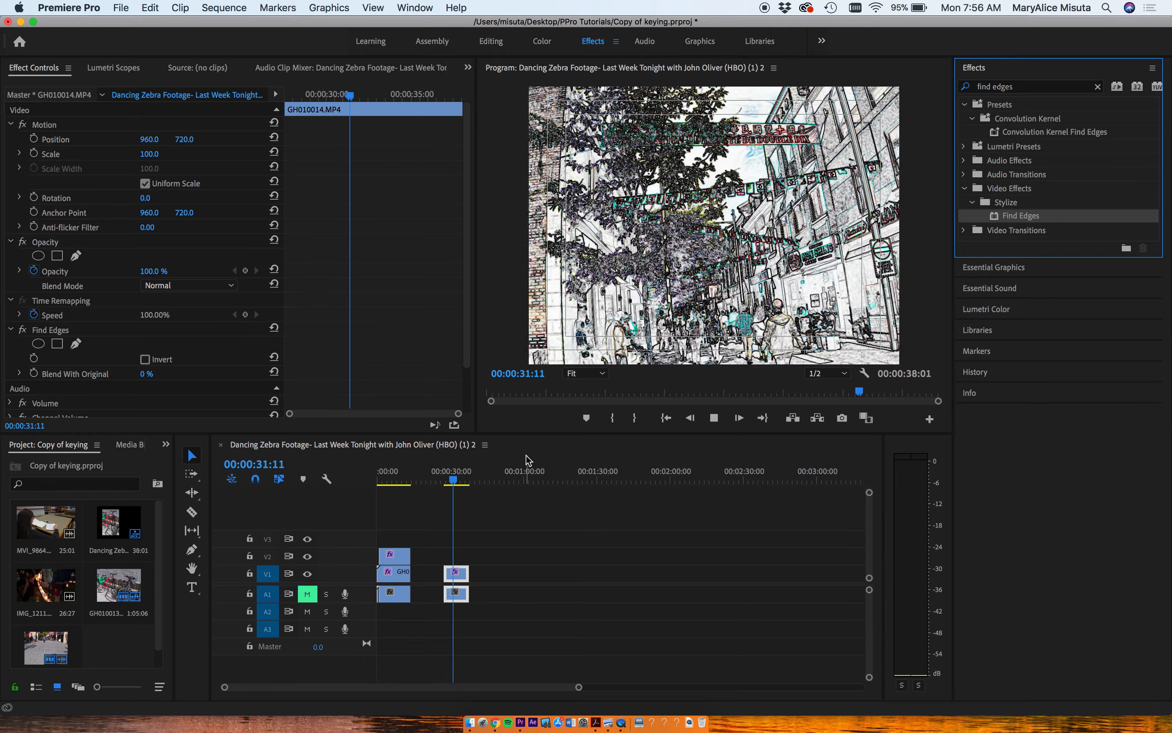
{"action": "key", "text": "space"}
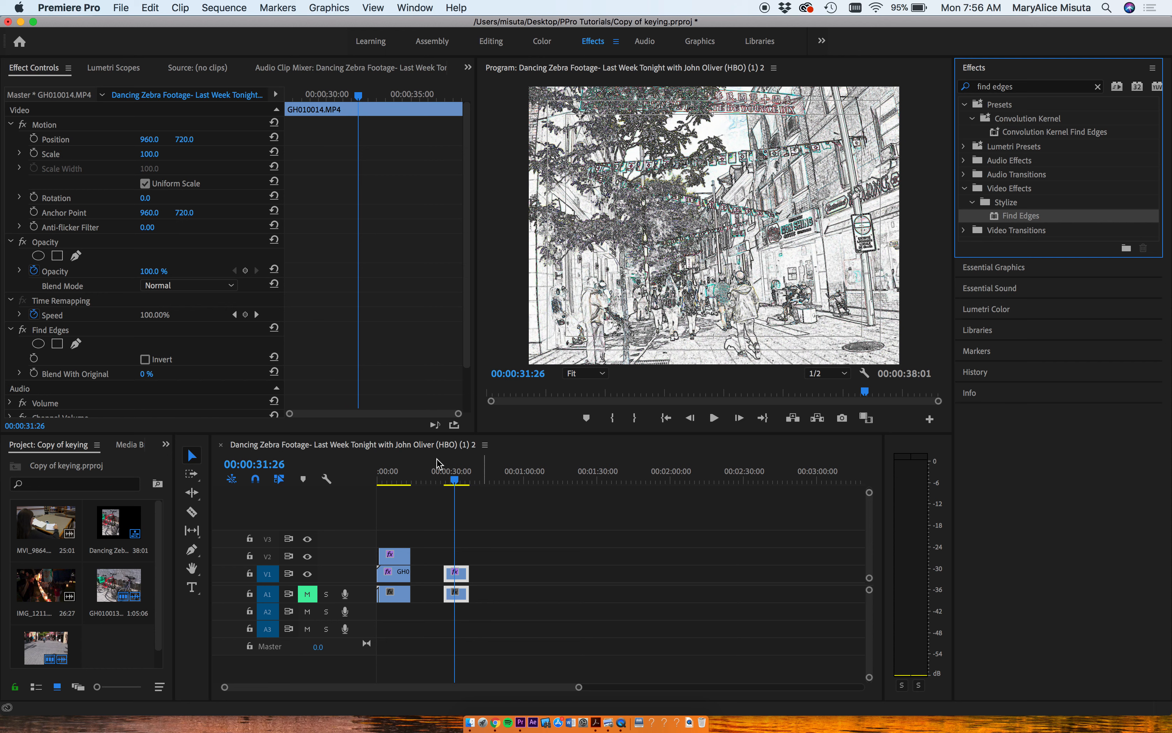
{"action": "left_click", "coordinate": [145, 359]}
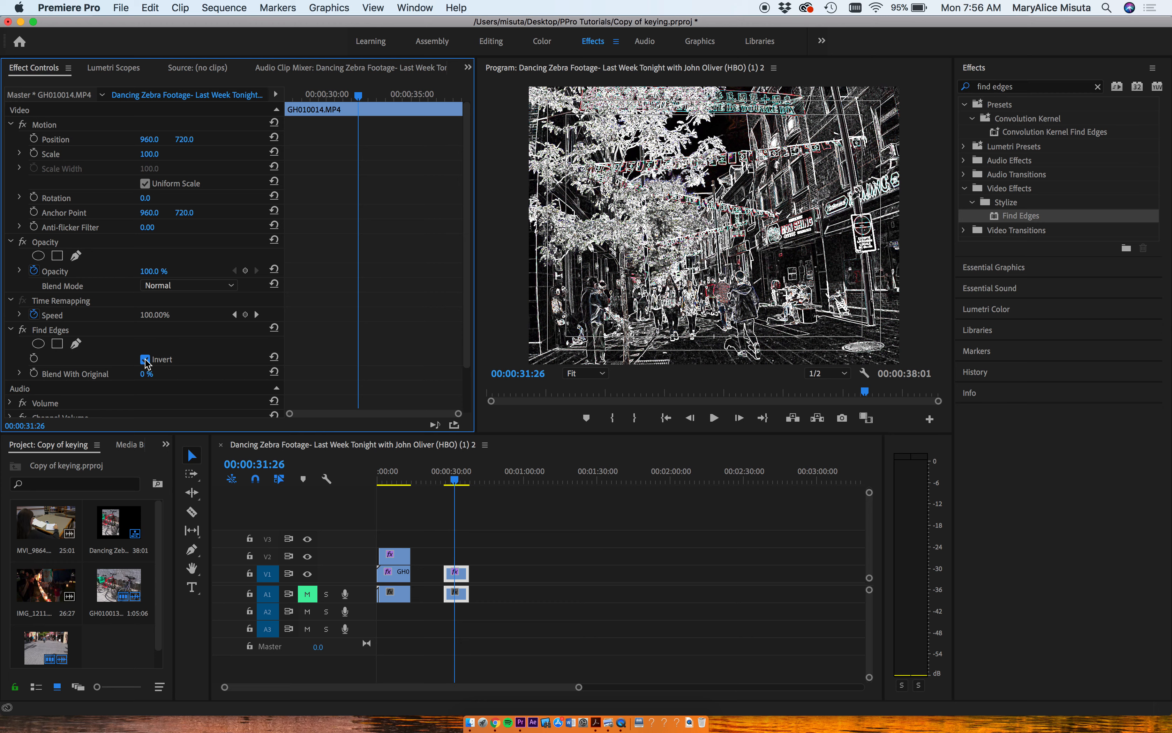
{"action": "left_click", "coordinate": [145, 359]}
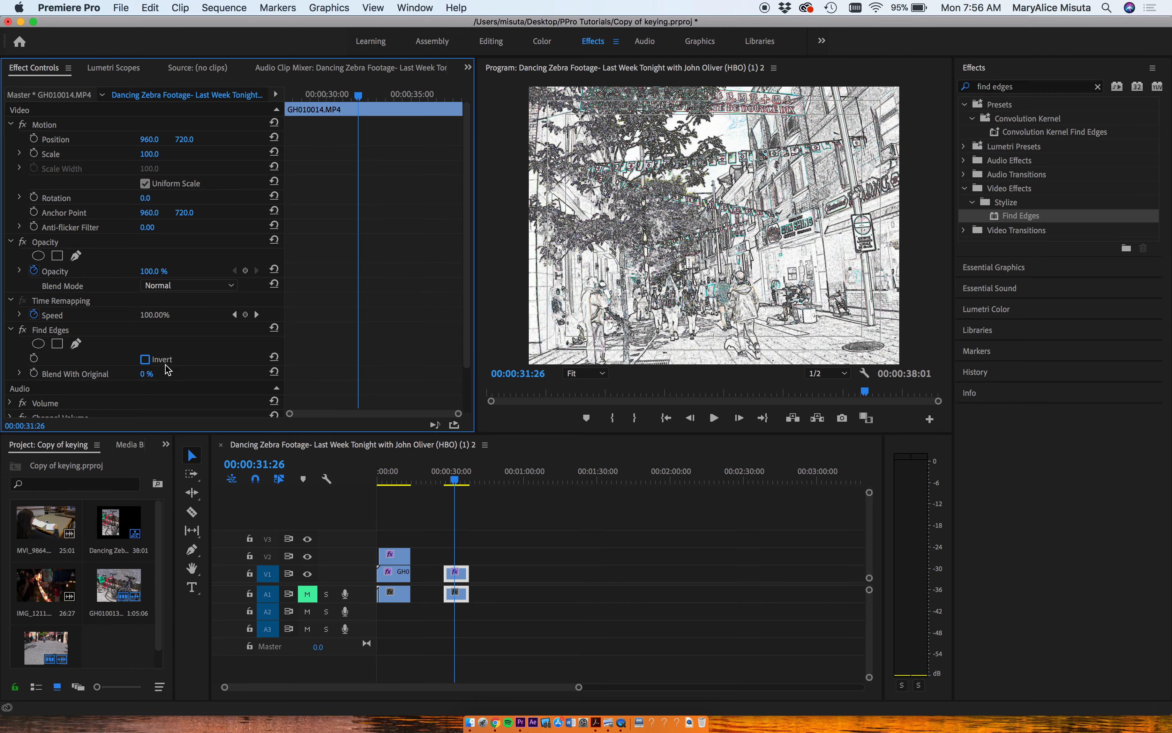
Step: Keyframe Find Edges' Blend With Original at 0% at 00:00:31:26 and 100% at 00:00:33:06, and play back the transition
{"action": "left_click", "coordinate": [34, 373]}
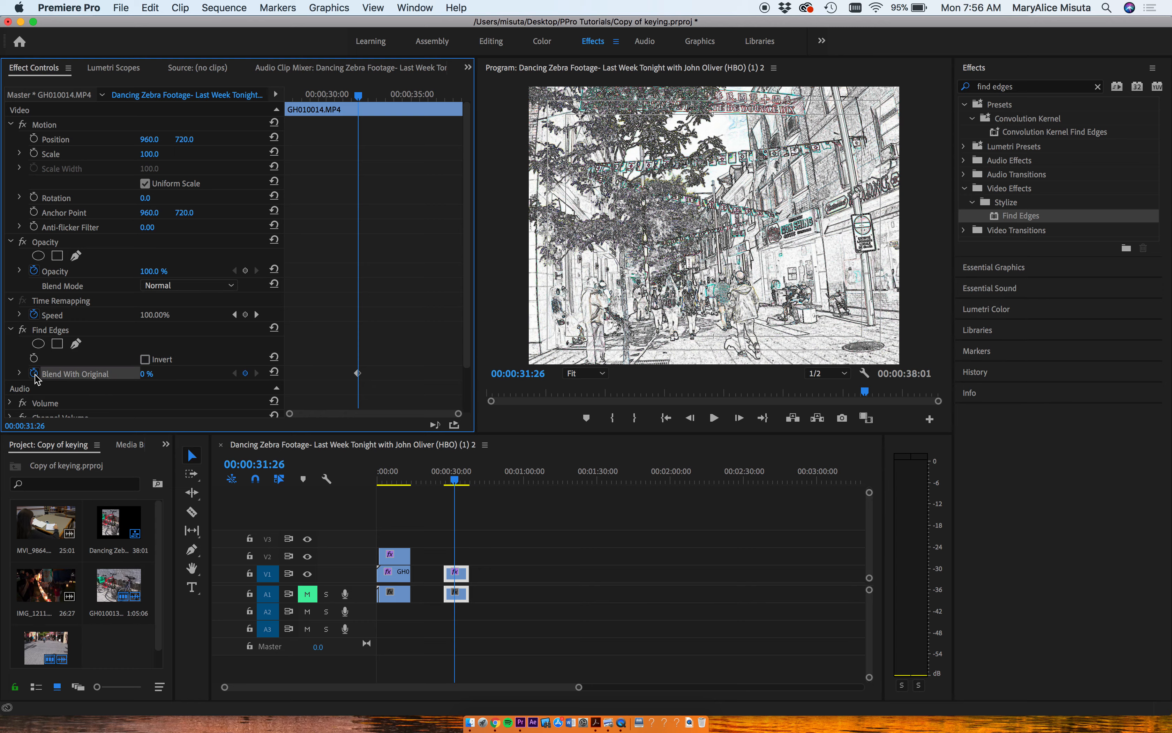
{"action": "left_click_drag", "start_coordinate": [359, 96], "coordinate": [380, 98]}
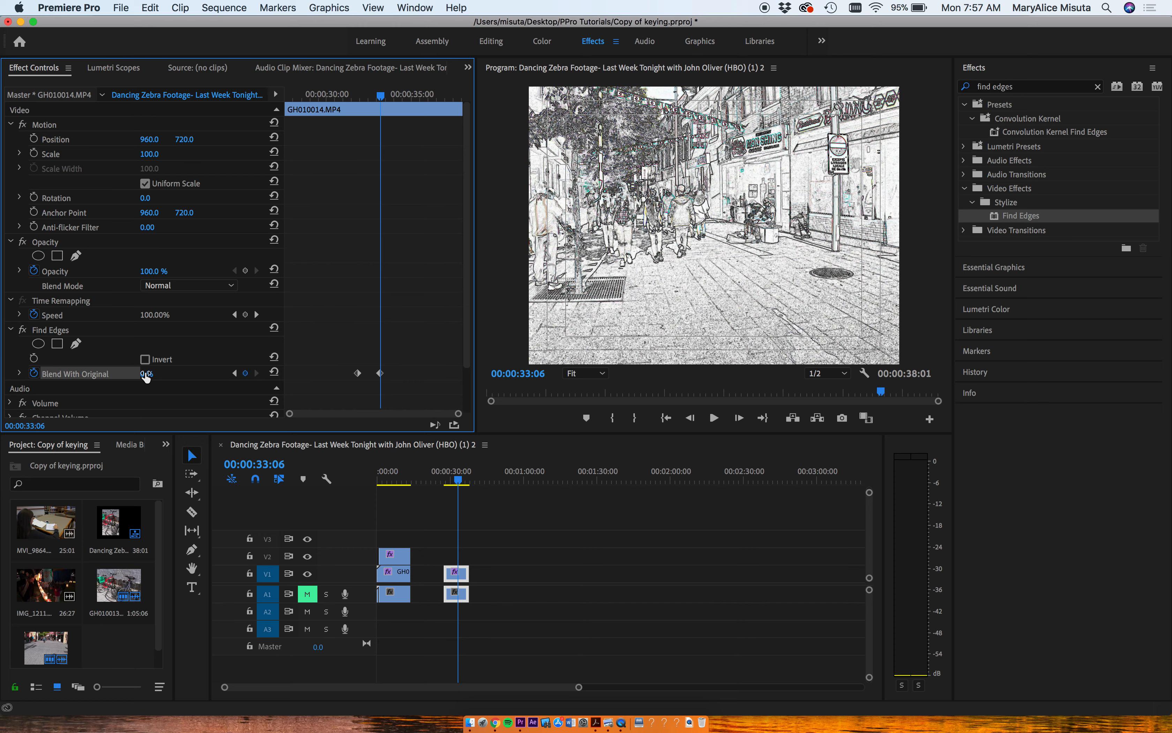
{"action": "left_click_drag", "start_coordinate": [144, 374], "coordinate": [162, 373]}
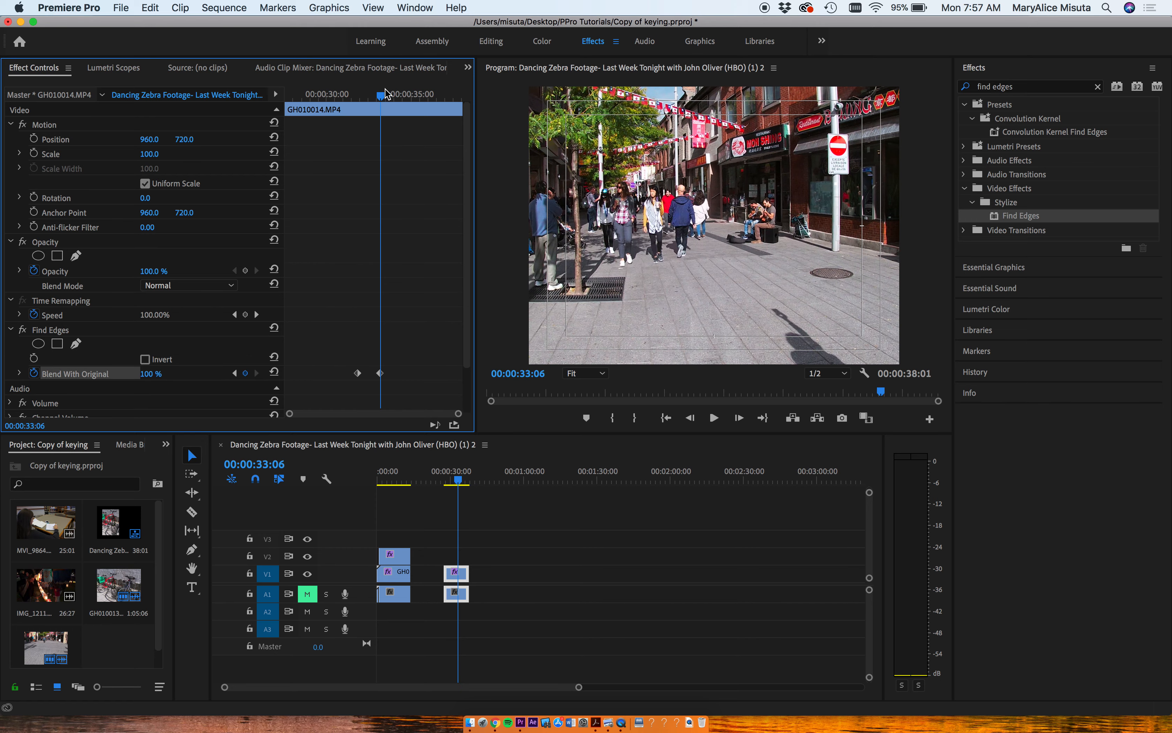
{"action": "left_click_drag", "start_coordinate": [381, 99], "coordinate": [297, 109]}
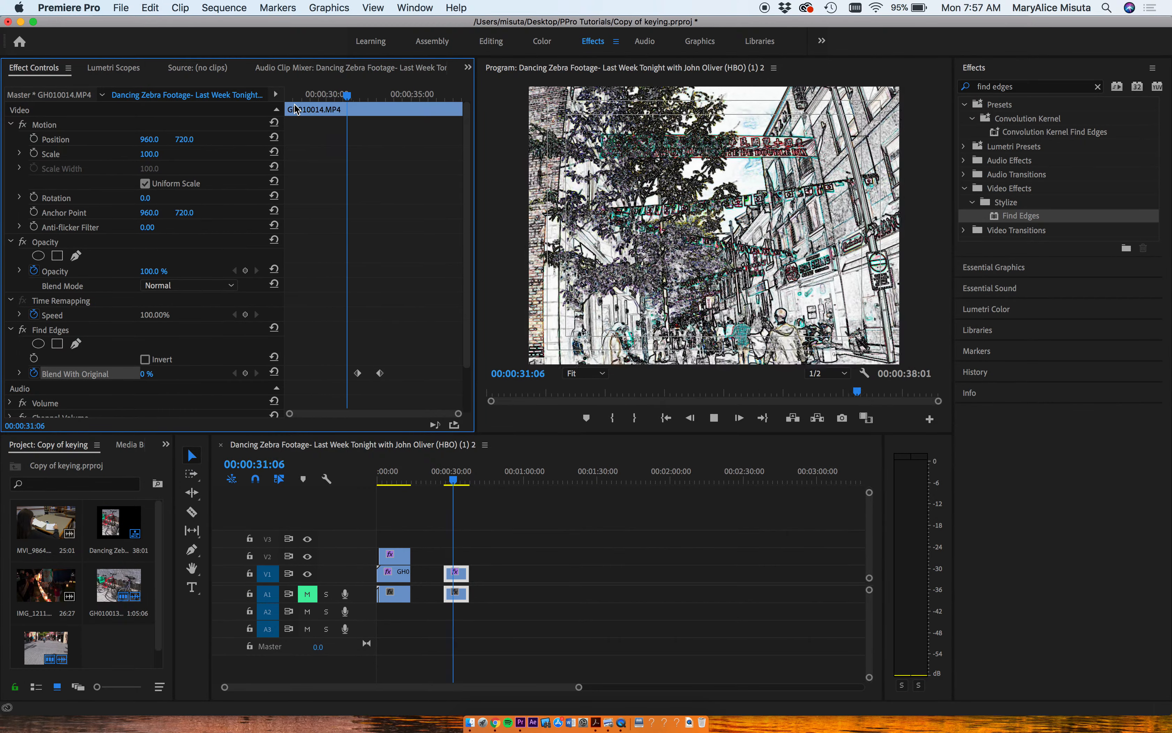
{"action": "key", "text": "space"}
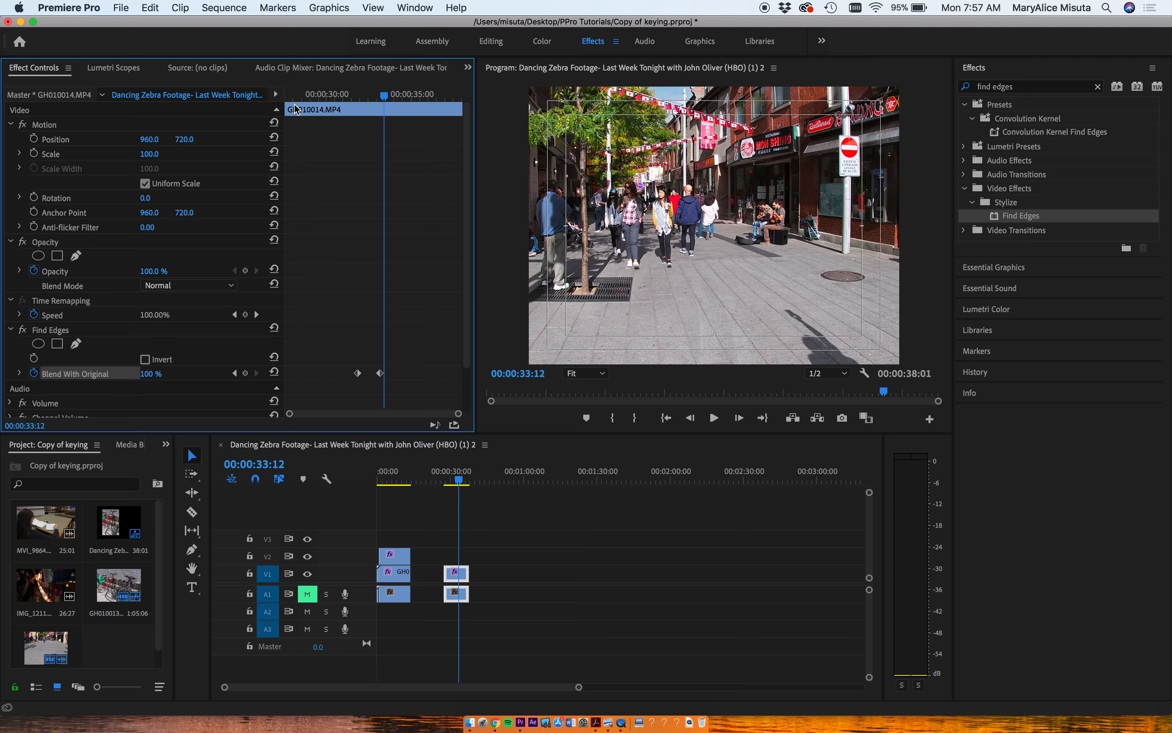
Step: Clear the effects search and browse the Stylize and Distort categories of the Video Effects
{"action": "left_click", "coordinate": [1098, 87]}
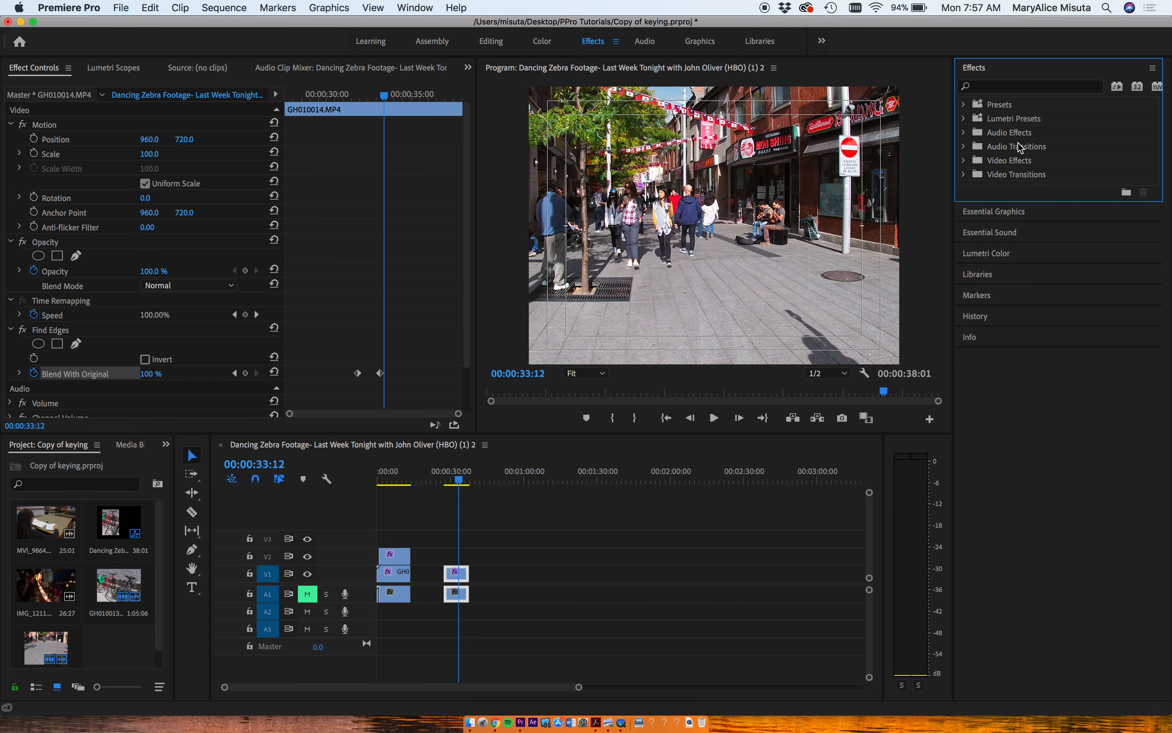
{"action": "left_click", "coordinate": [964, 160]}
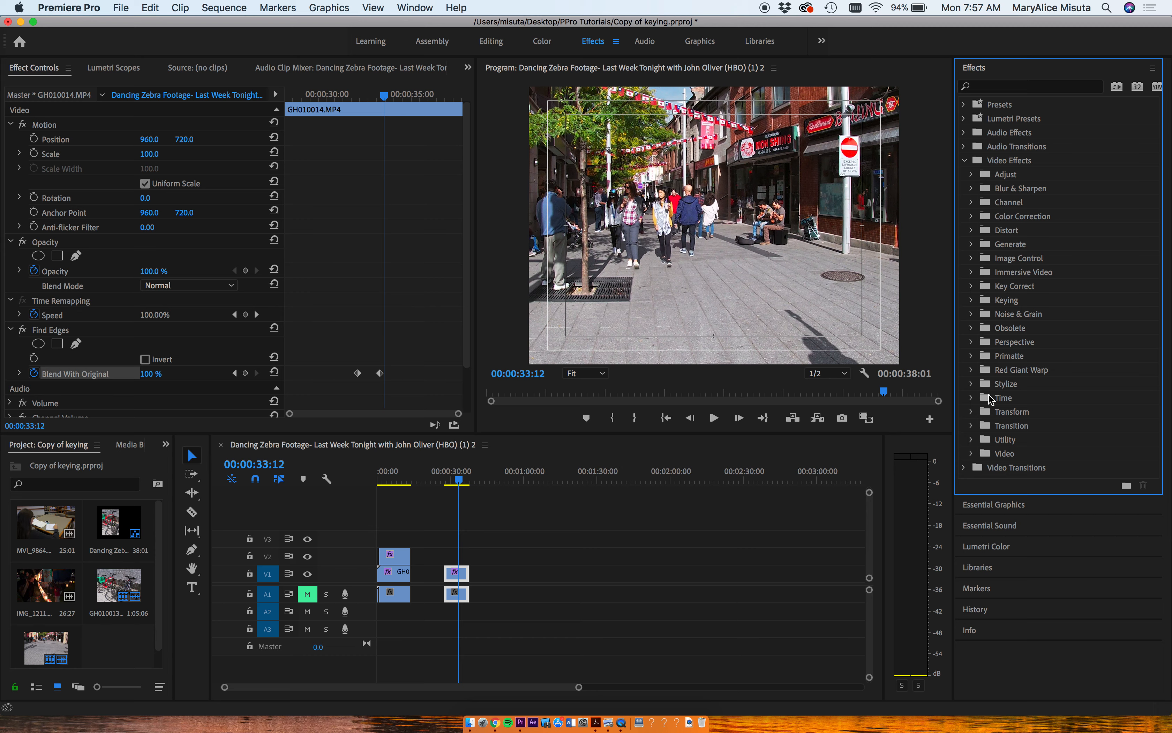
{"action": "left_click", "coordinate": [971, 384]}
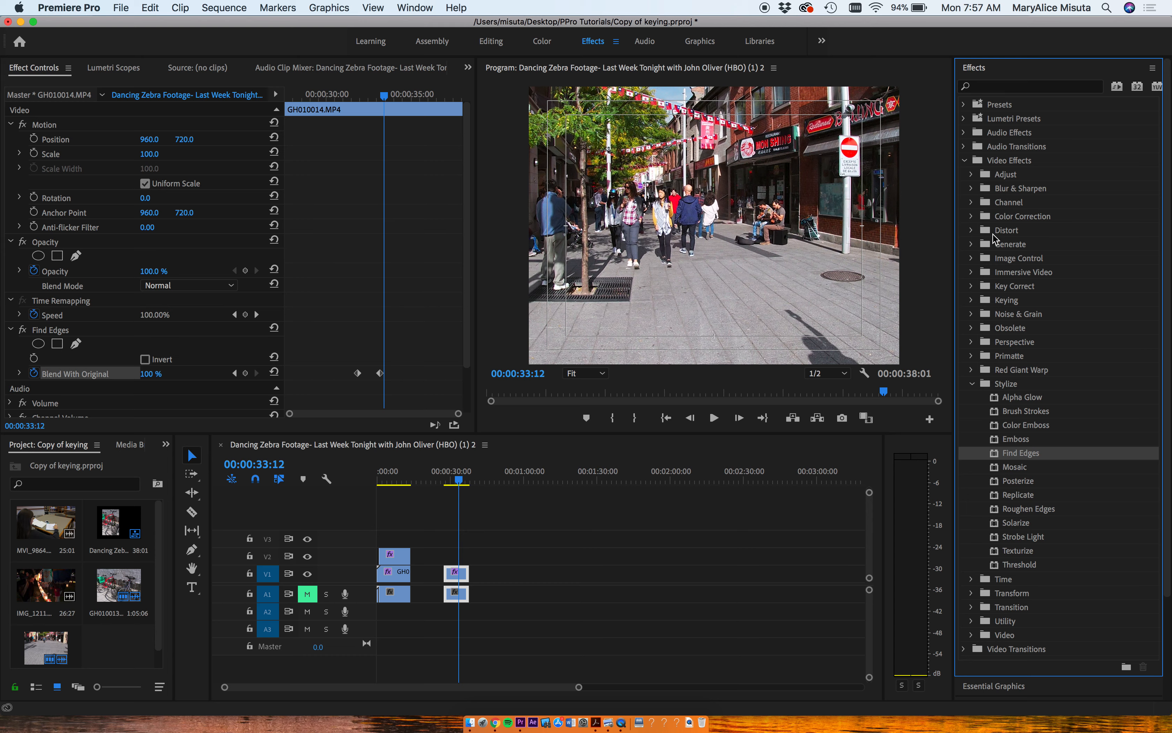
{"action": "left_click", "coordinate": [972, 231]}
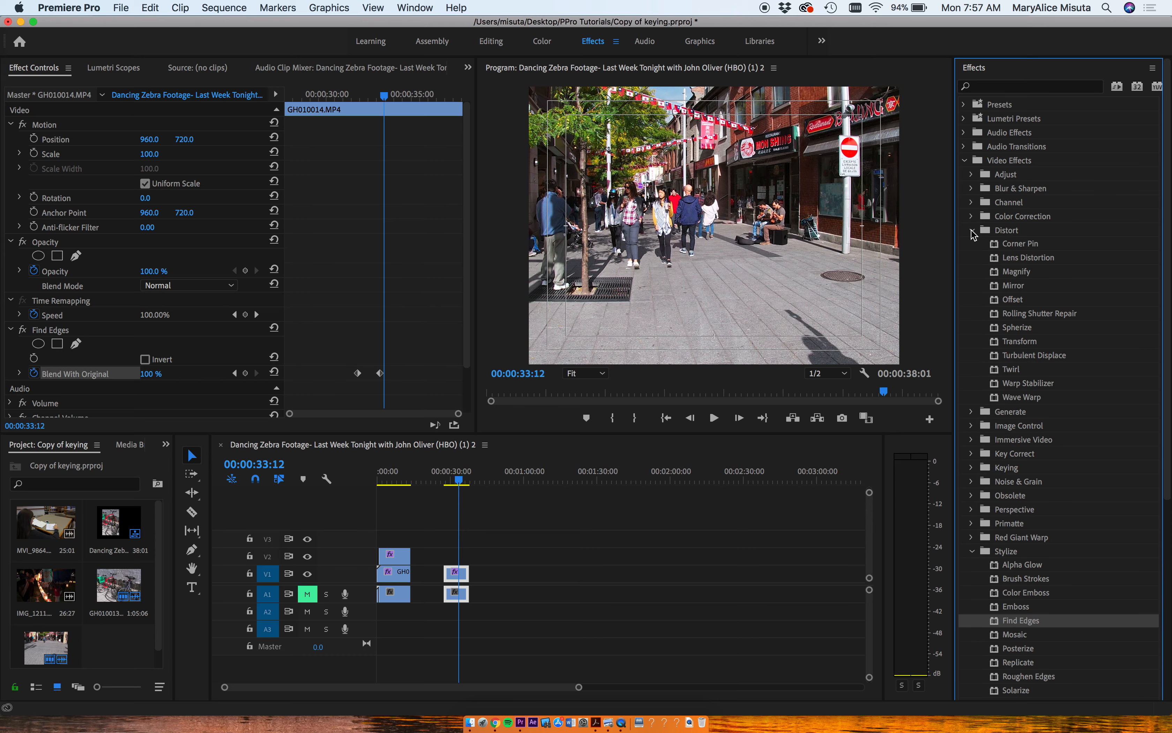